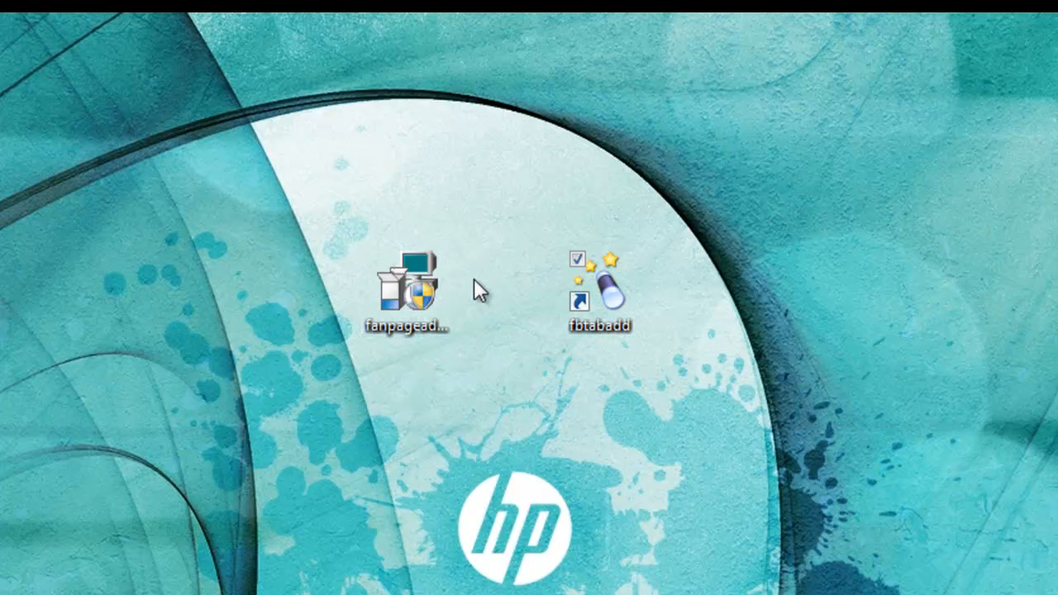
Launch the Fanpage Add a Tab installer from the desktop and dismiss its previous-installation warning
double_click(418, 294)
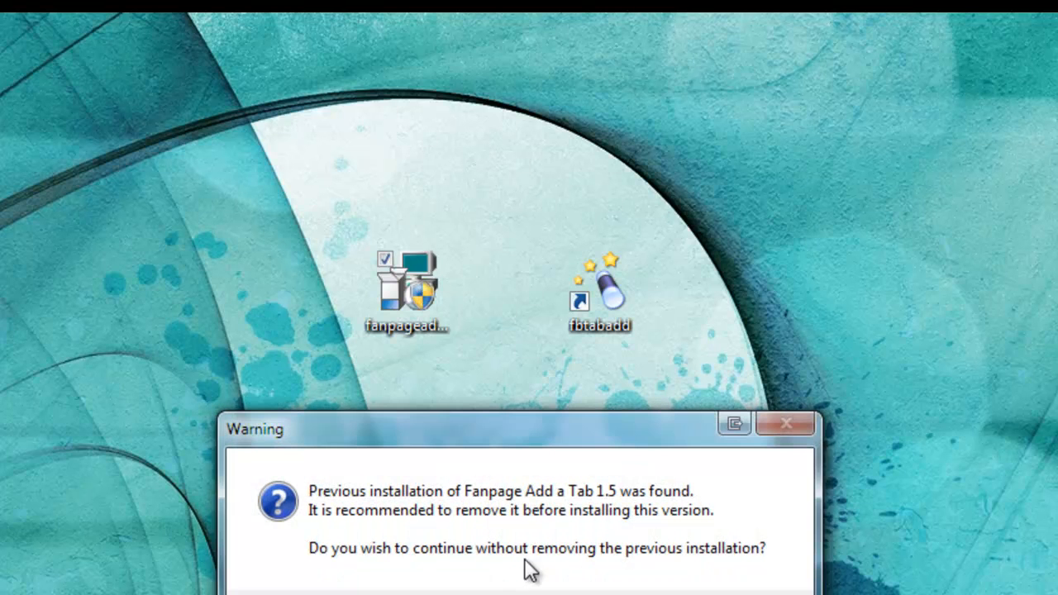
key("Return")
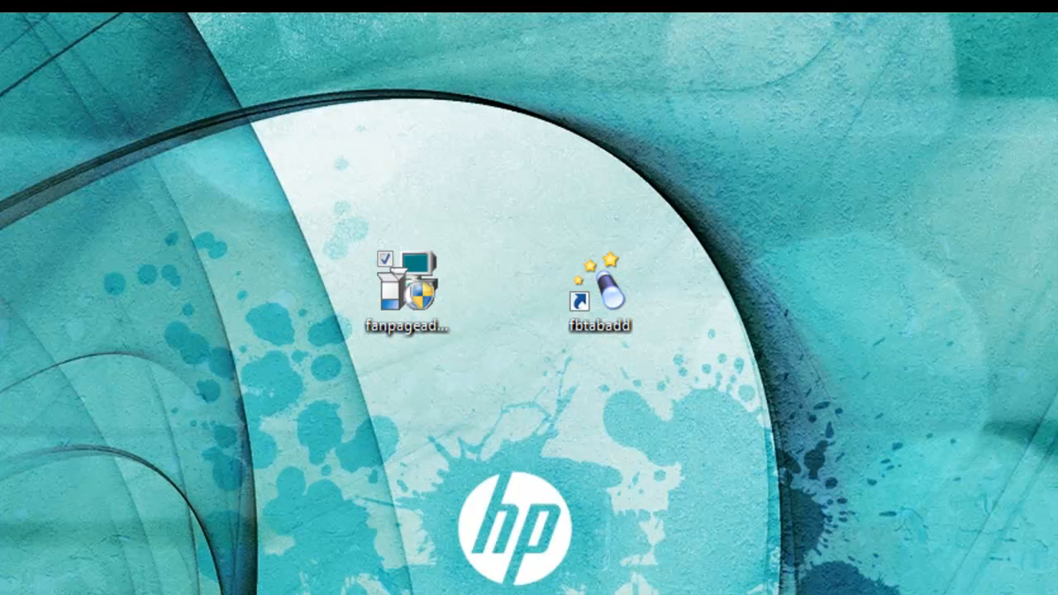
Open the fbtabadd program from the desktop and close its introduction message
left_click_drag(611, 300, 543, 304)
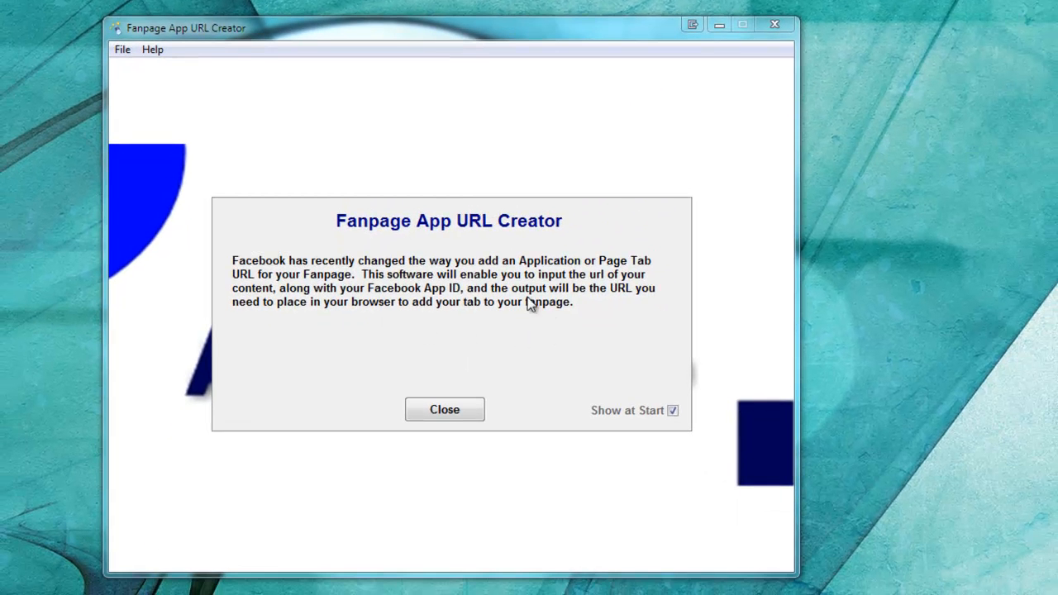
left_click(464, 411)
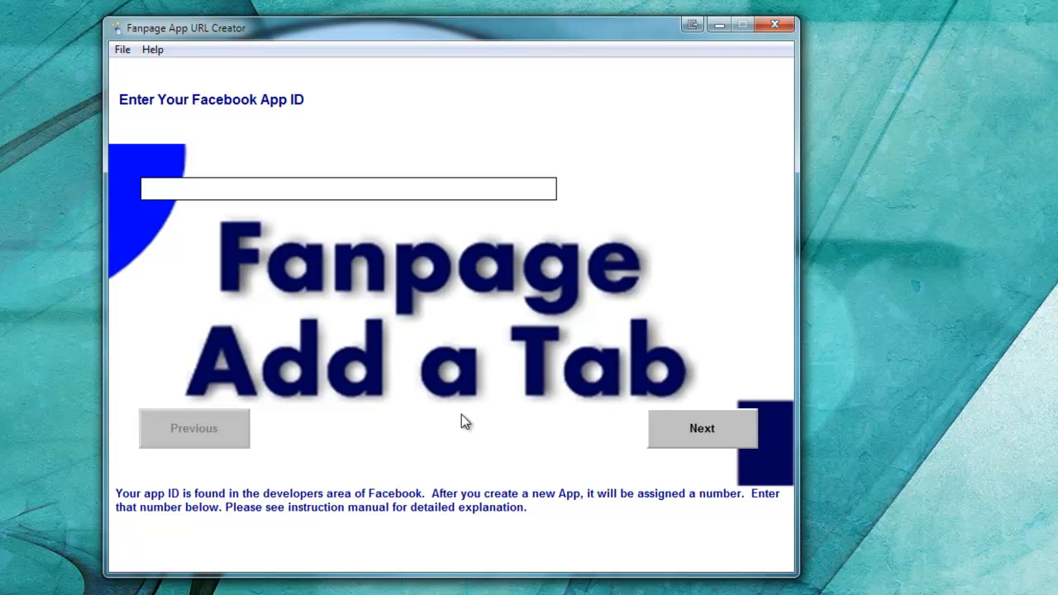
left_click_drag(513, 32, 538, 40)
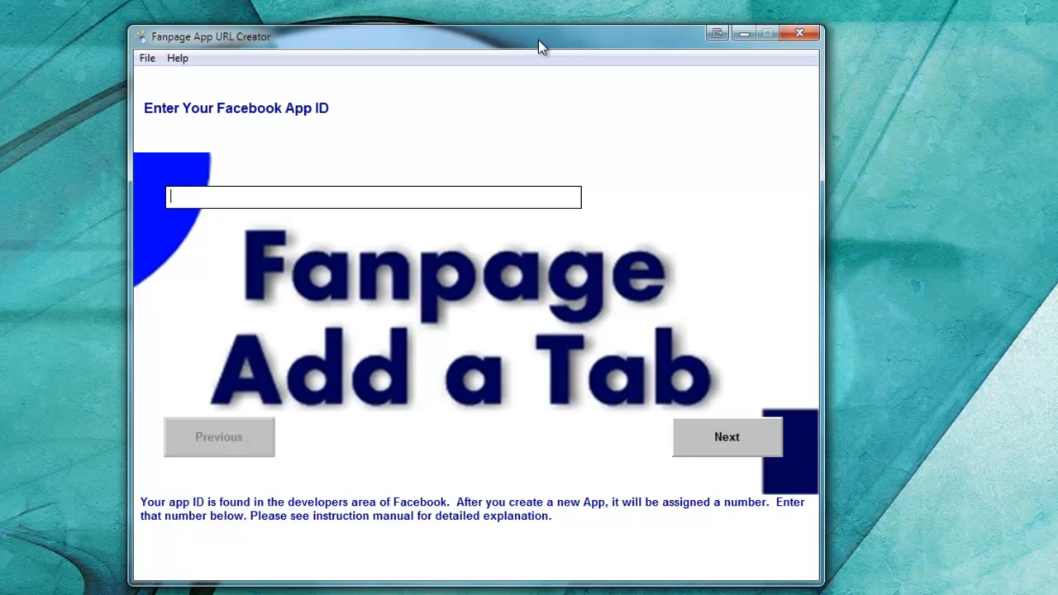
left_click_drag(538, 40, 544, 38)
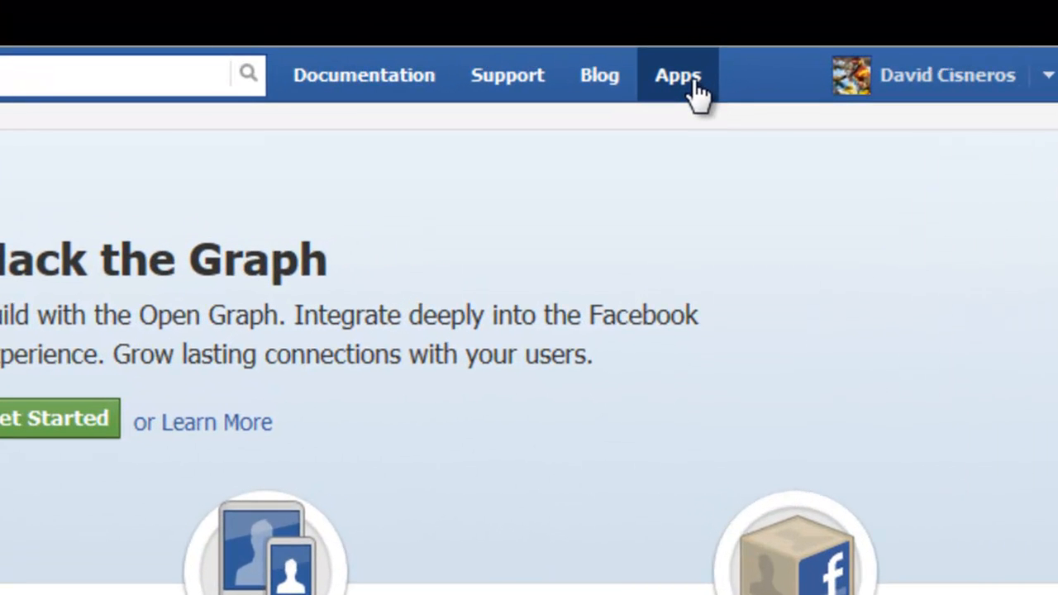
In the Apps area of Facebook Developers, create a new app with the display name uscmerchandise and agree to the Facebook Platform Policies
left_click(692, 82)
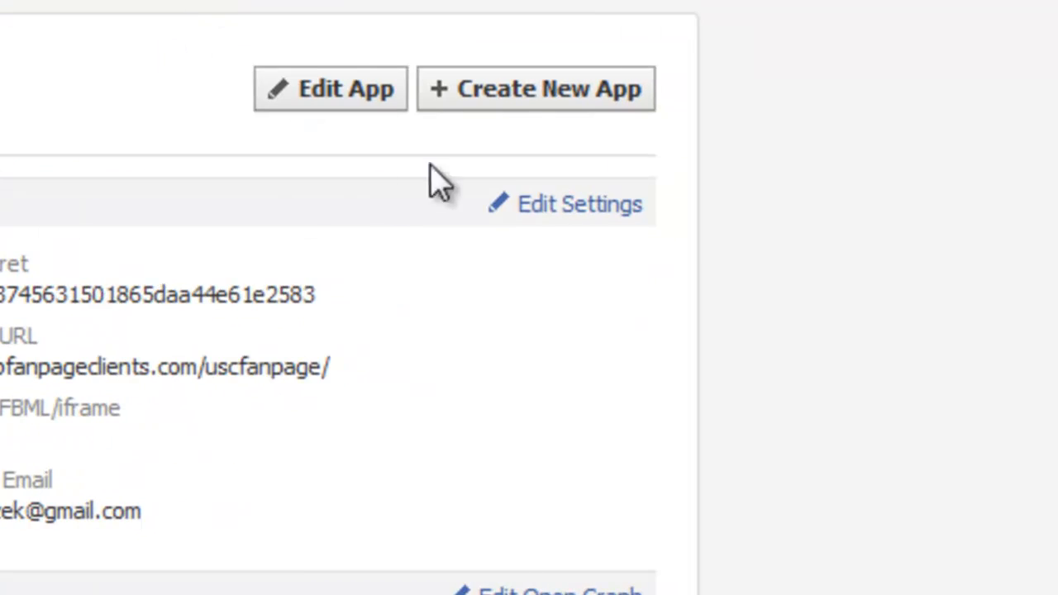
left_click(522, 107)
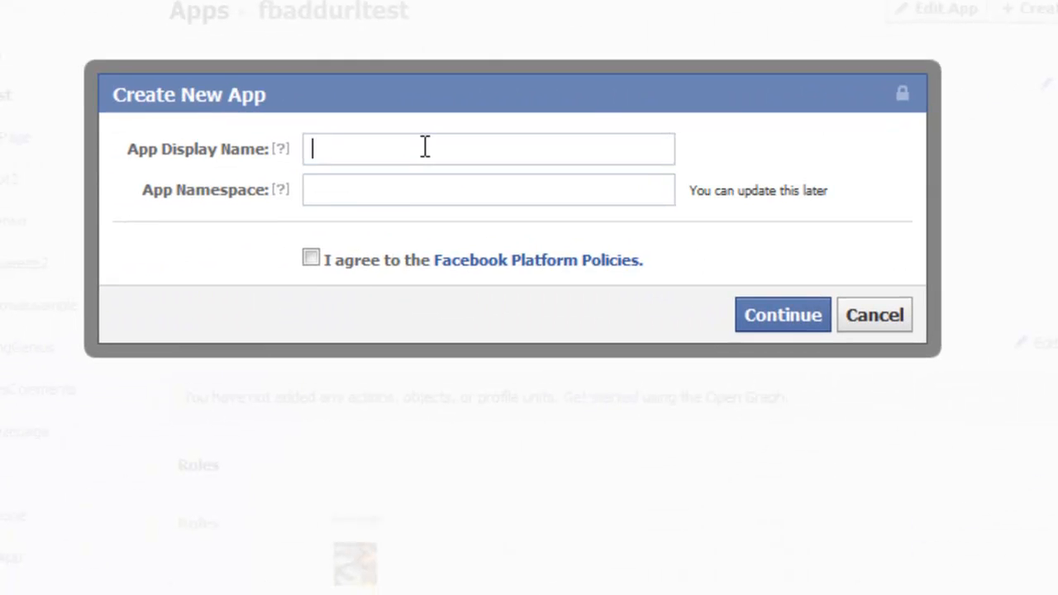
left_click(421, 148)
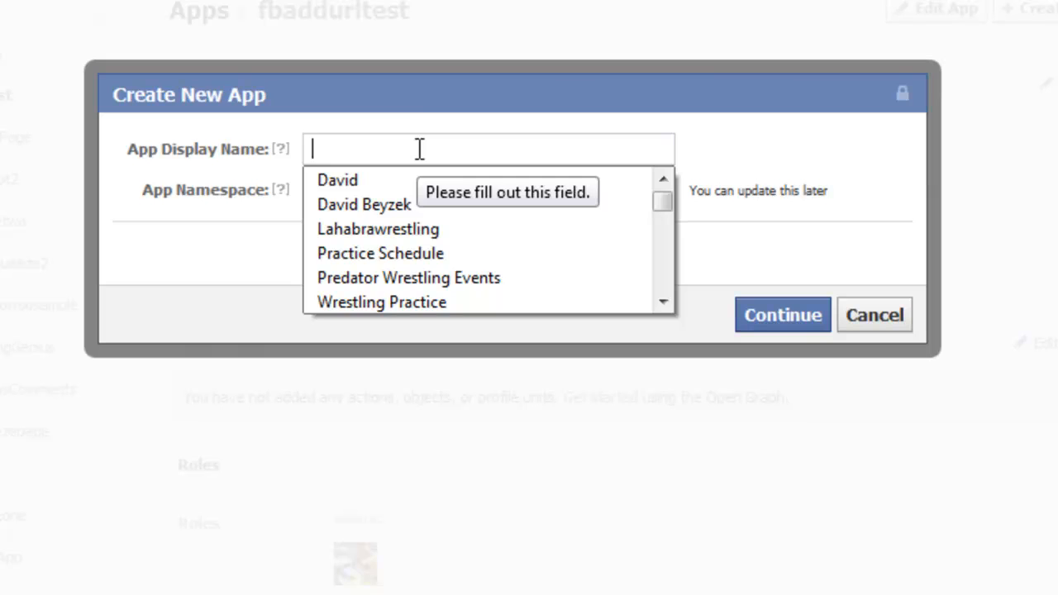
left_click(396, 82)
left_click(343, 149)
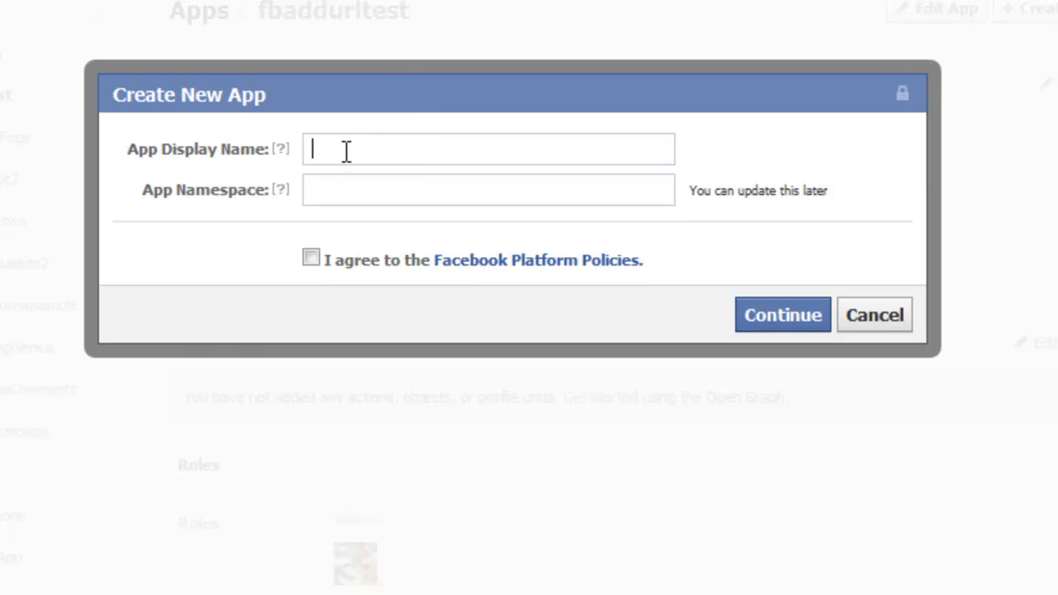
type("uscmerchandise")
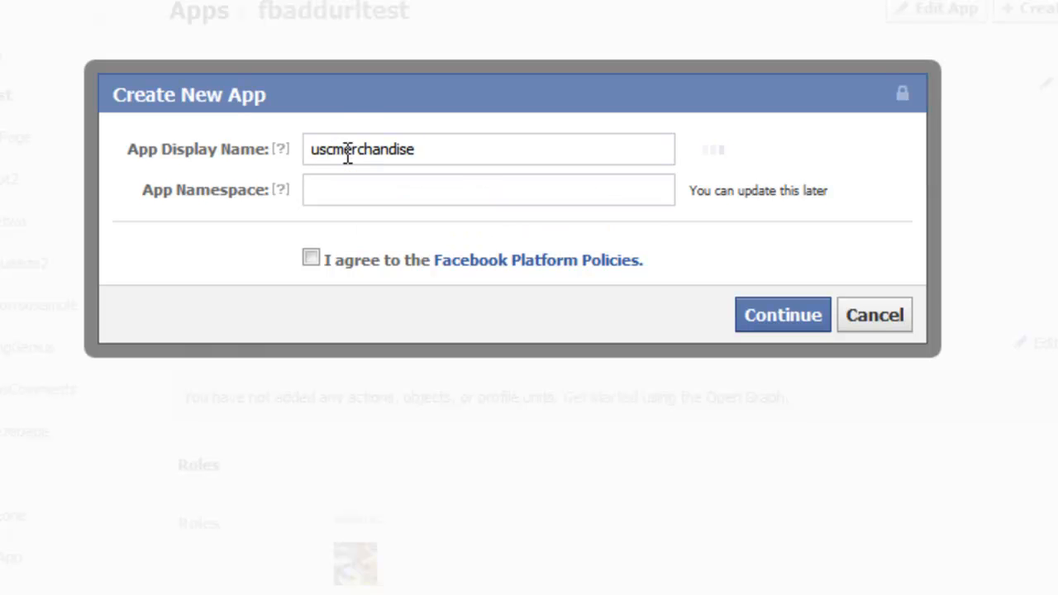
left_click(379, 192)
left_click(313, 259)
left_click(791, 322)
Complete the security check by entering both captcha words and submit it
type("ormaname Mell")
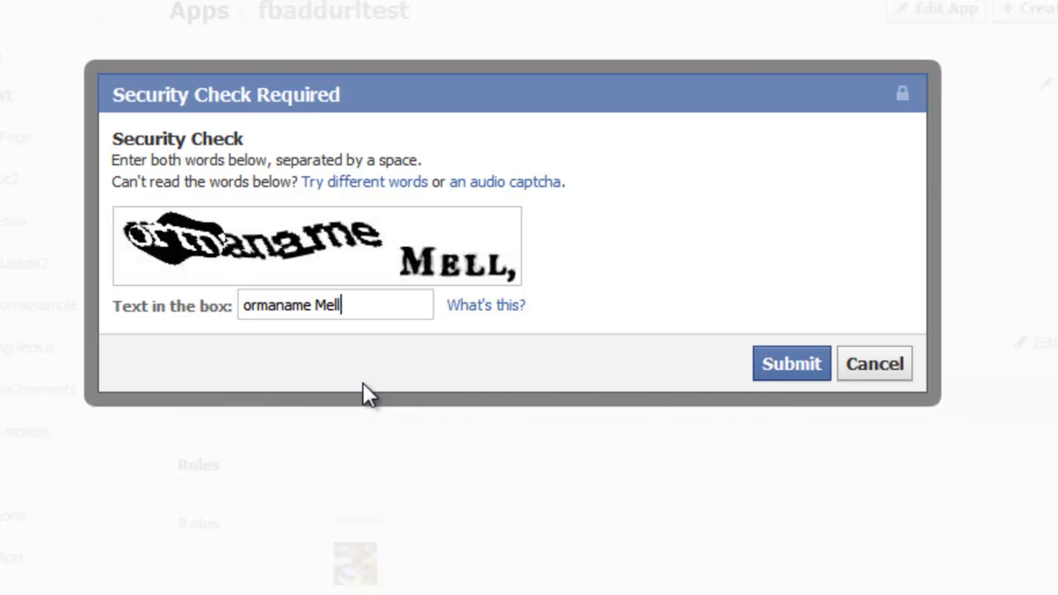
type(",")
left_click(791, 370)
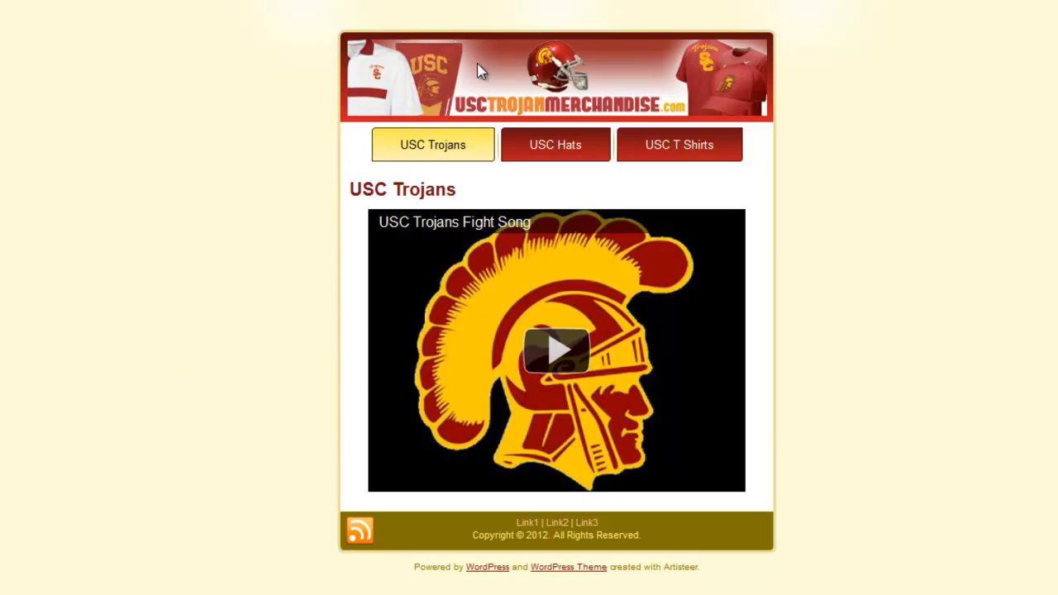
View the USC Hats and USC T Shirts pages of the merchandise site and return to the USC Trojans page
left_click(564, 153)
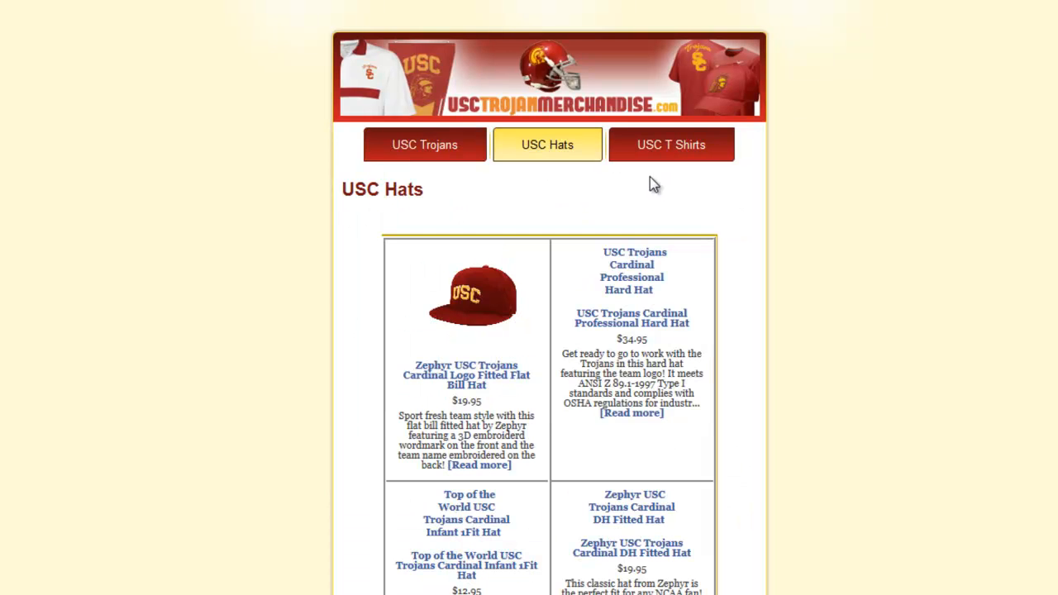
left_click(664, 147)
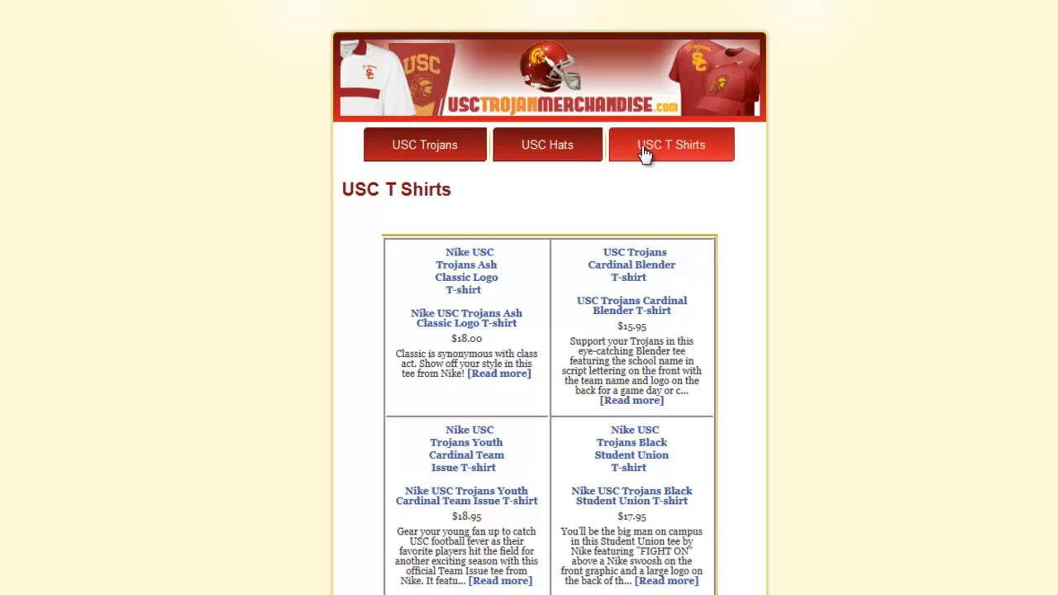
left_click(444, 149)
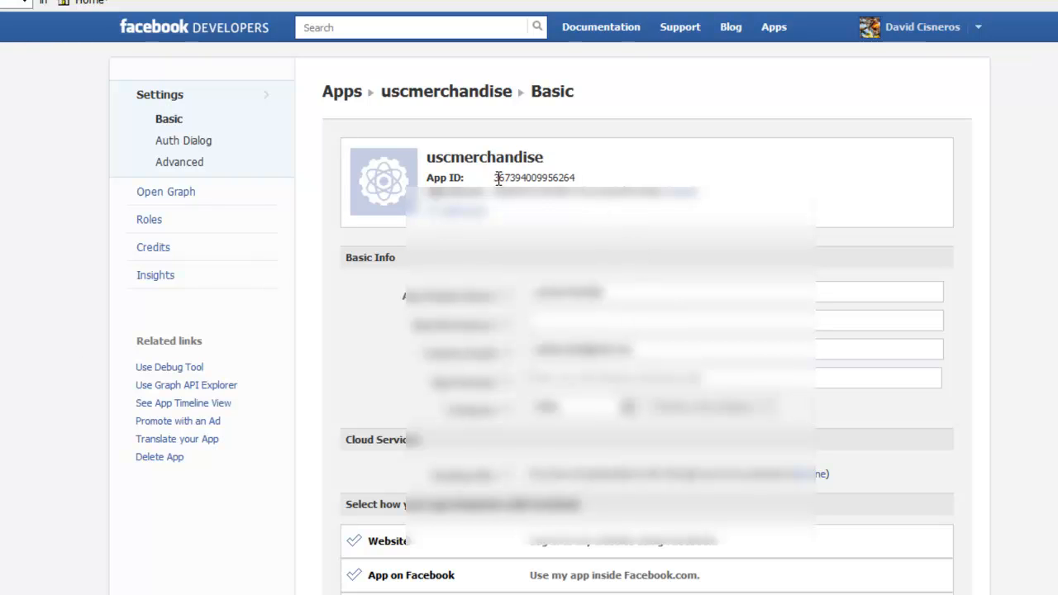
Copy the uscmerchandise App ID into the Facebook App ID field of Fanpage App URL Creator and continue
left_click_drag(491, 178, 583, 181)
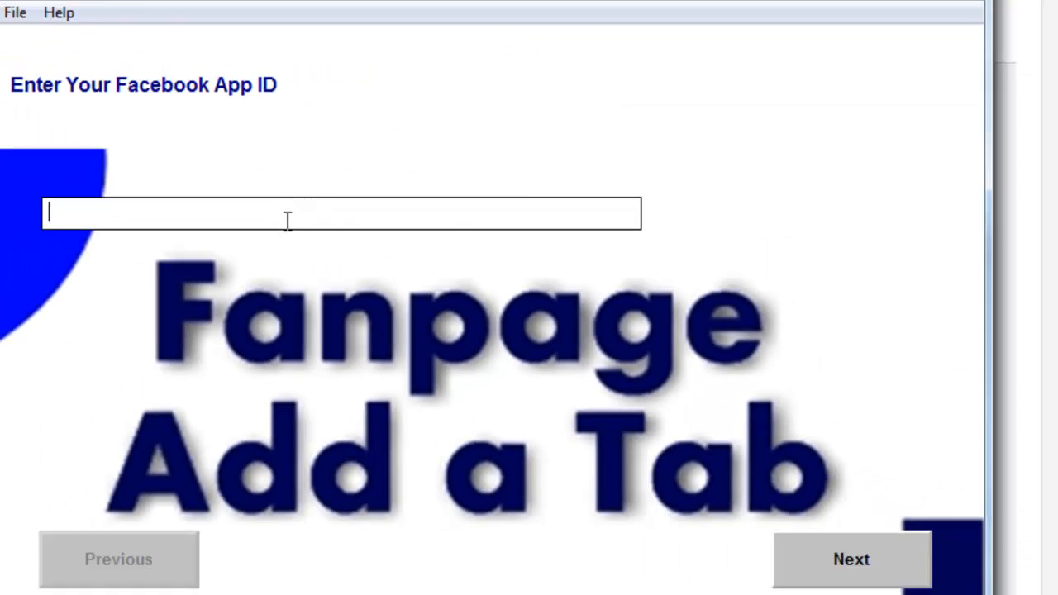
key("ctrl+v")
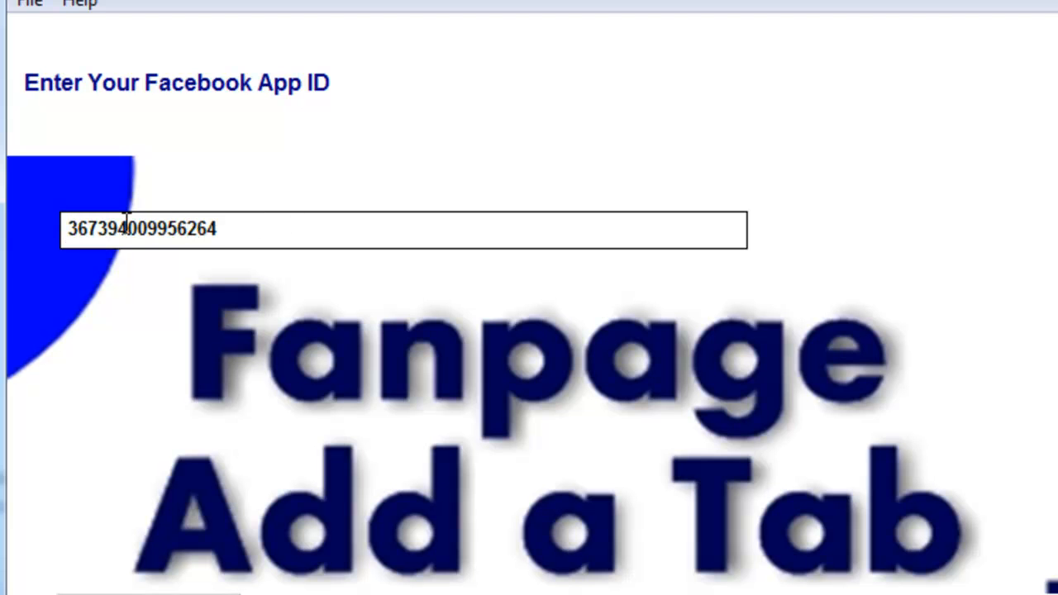
left_click(188, 229)
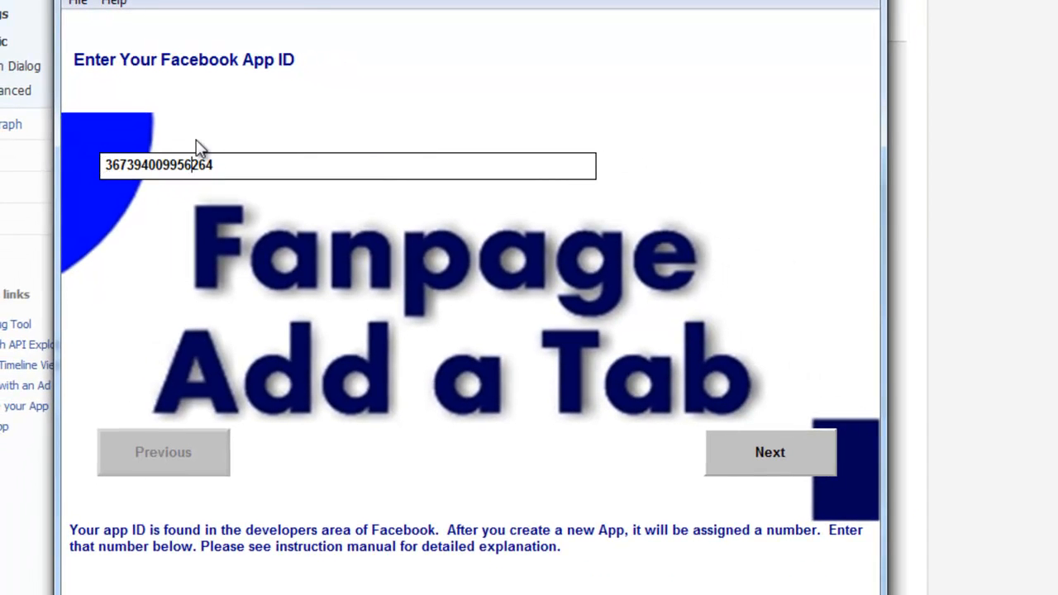
left_click(754, 457)
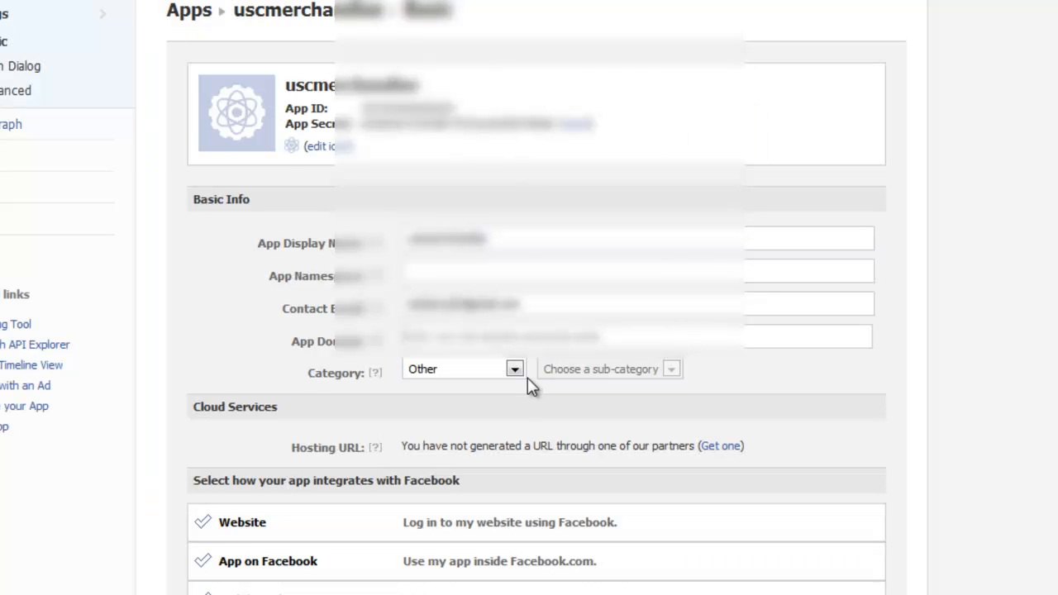
scroll(524, 363, "down", 3)
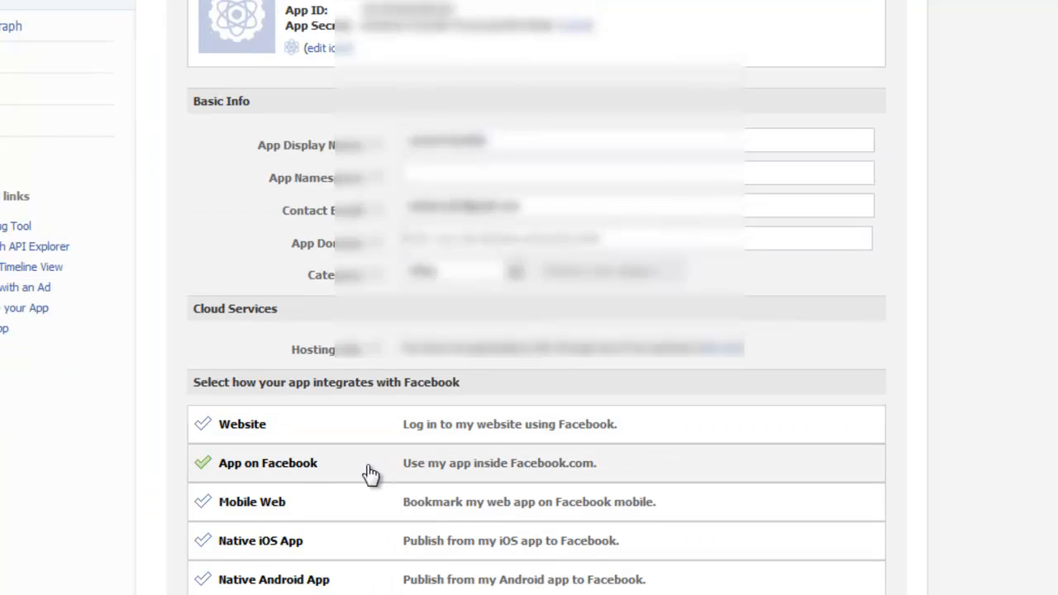
left_click(309, 467)
left_click(445, 490)
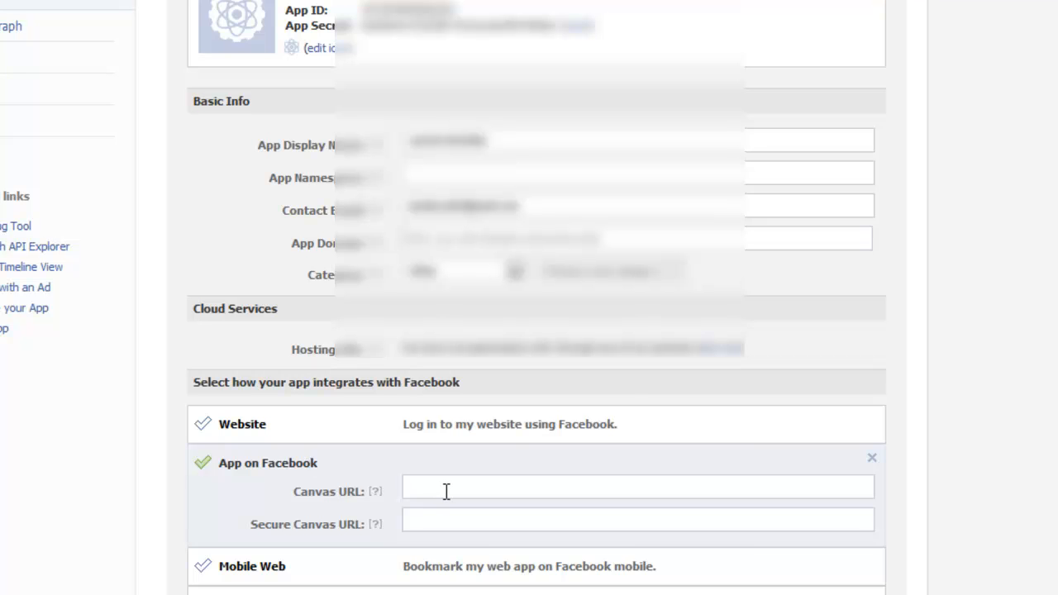
type("http://fbfanpageclients.com/uscfanpage/")
left_click(537, 467)
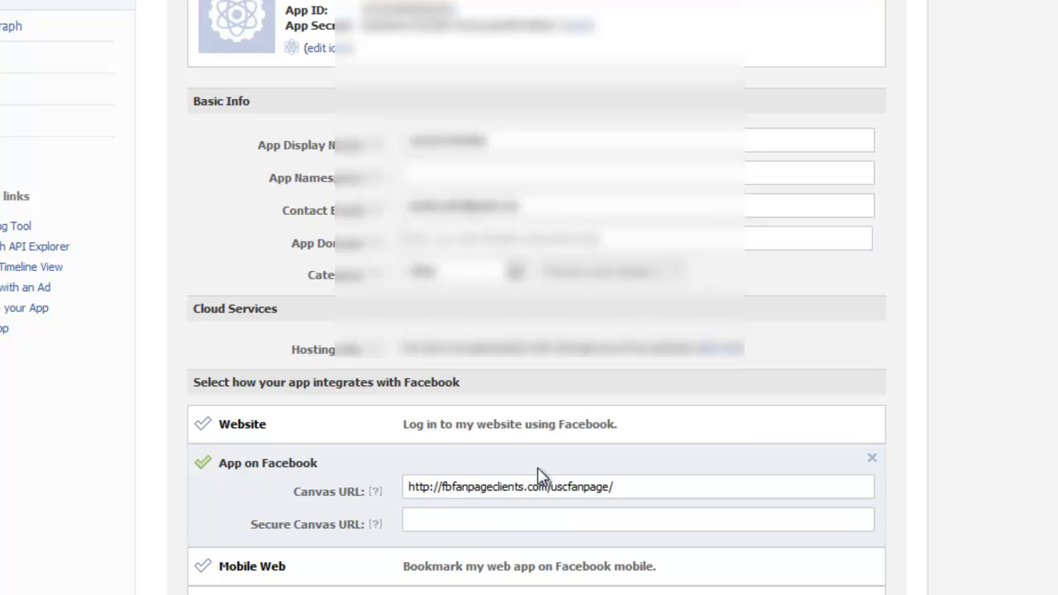
scroll(537, 467, "down", 1)
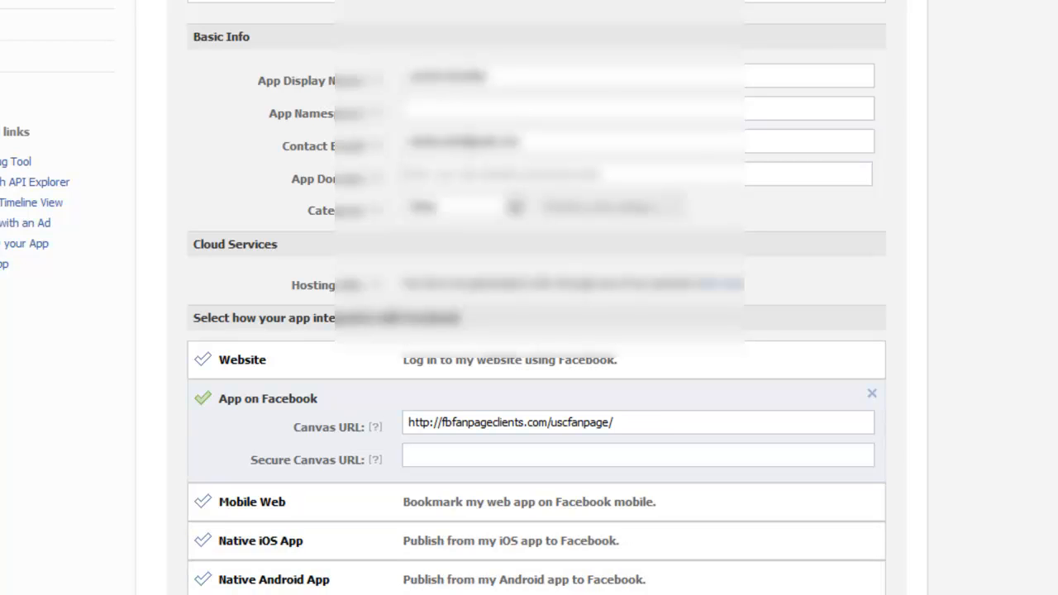
scroll(537, 330, "down", 2)
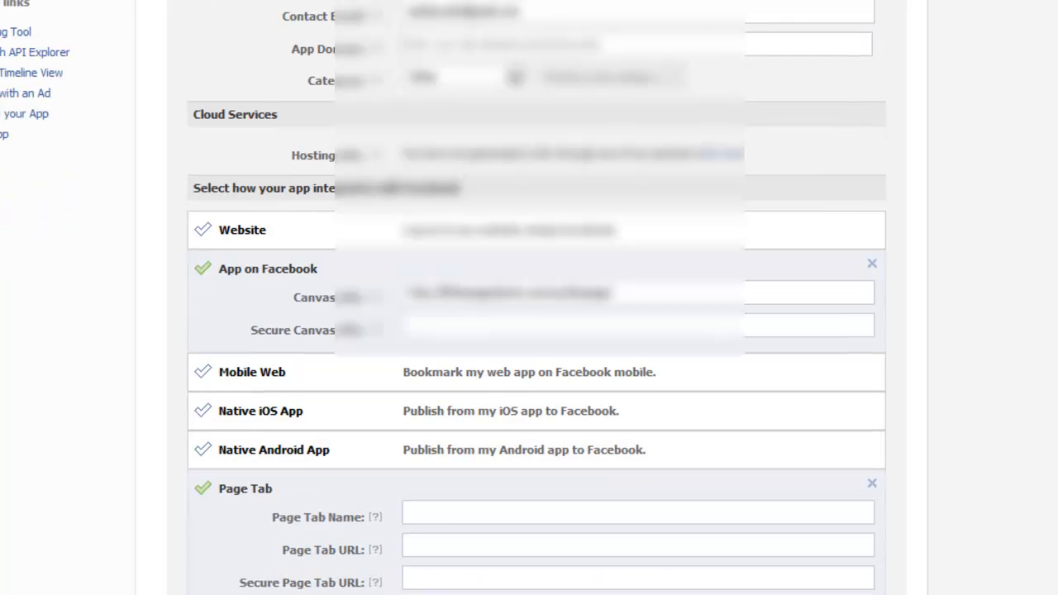
left_click(442, 549)
type("http://fbfanpageclients.com/uscfanpage/")
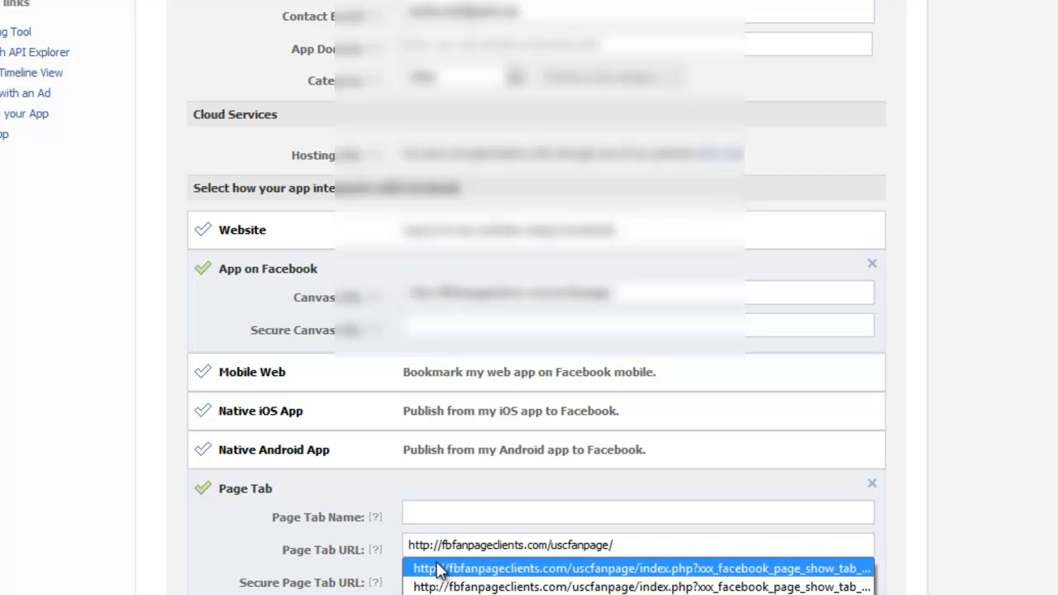
left_click(437, 512)
left_click(451, 330)
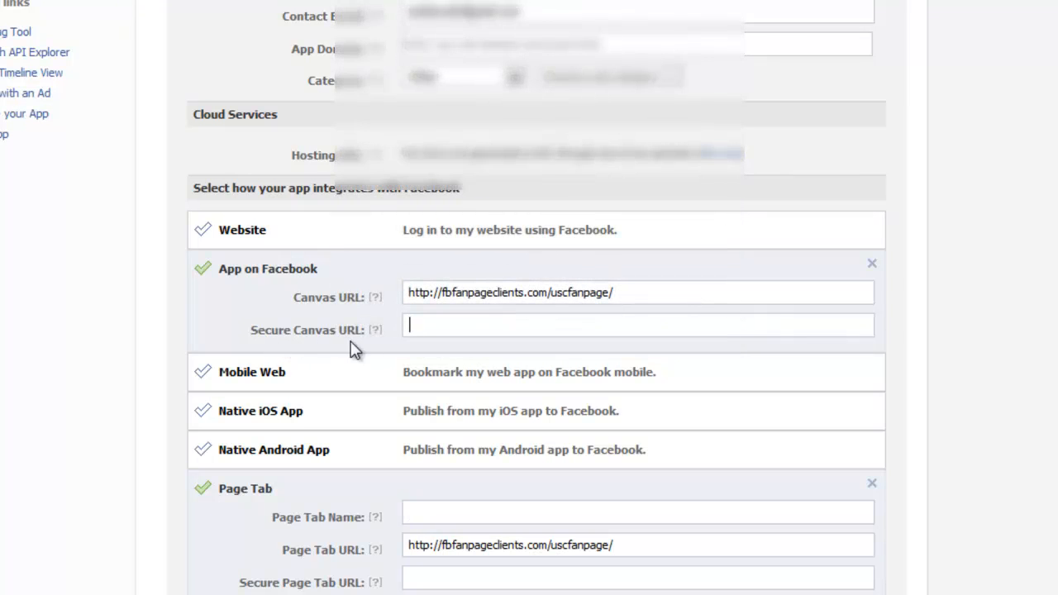
type("http://fbfanpageclients.com/uscfanpage/")
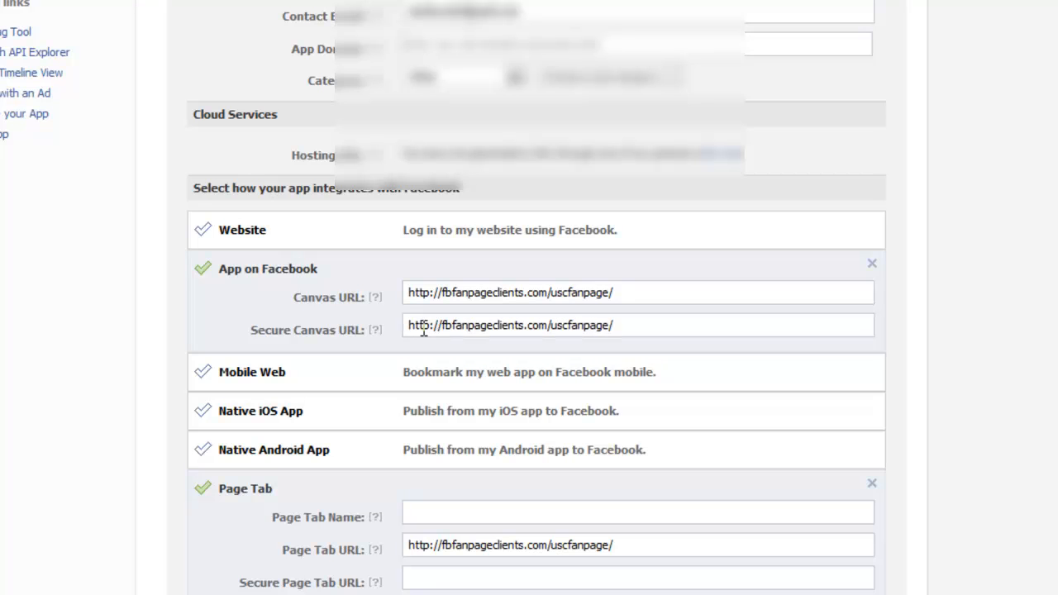
left_click(431, 325)
type("s")
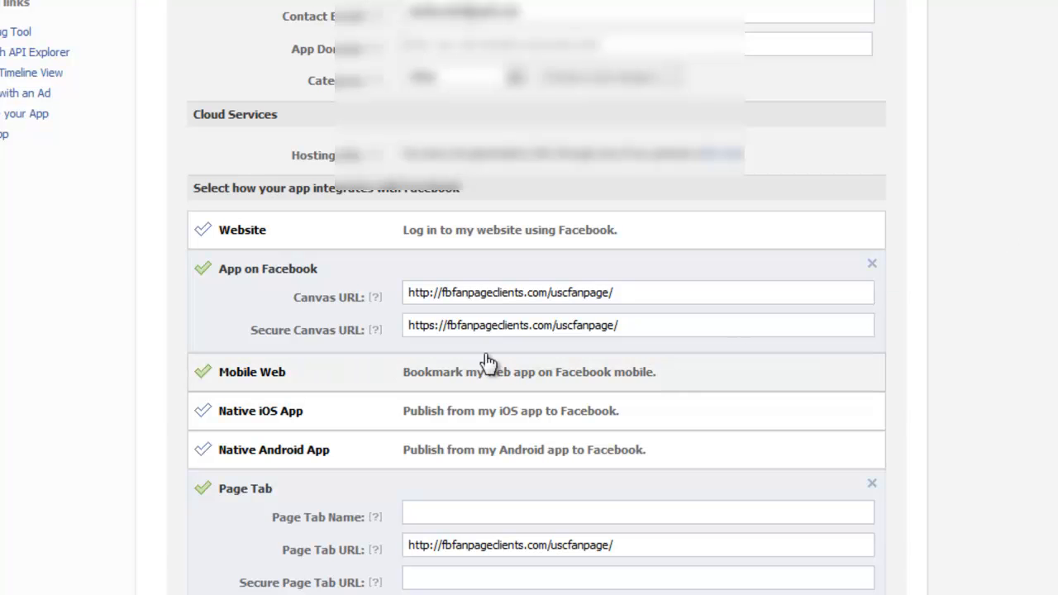
left_click_drag(434, 325, 408, 326)
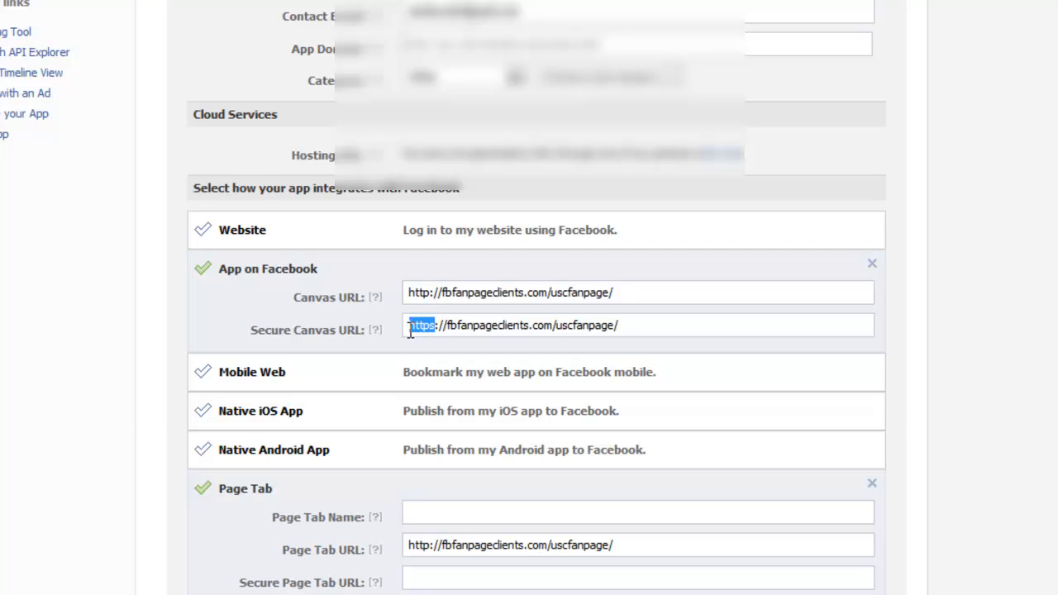
left_click(436, 325)
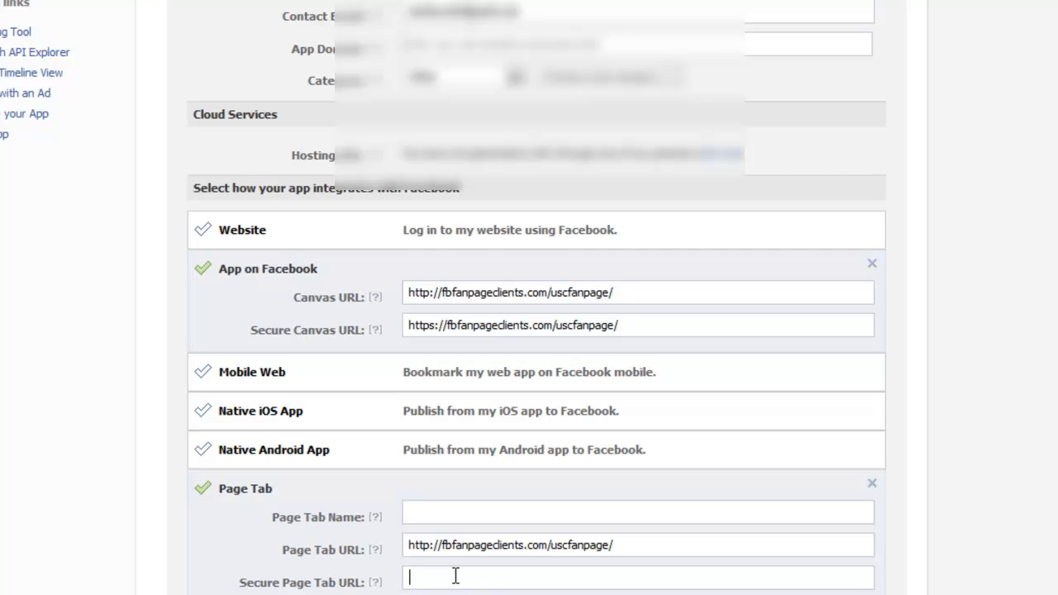
type("http://fbfanpageclients.com/uscfanpage/")
left_click(430, 577)
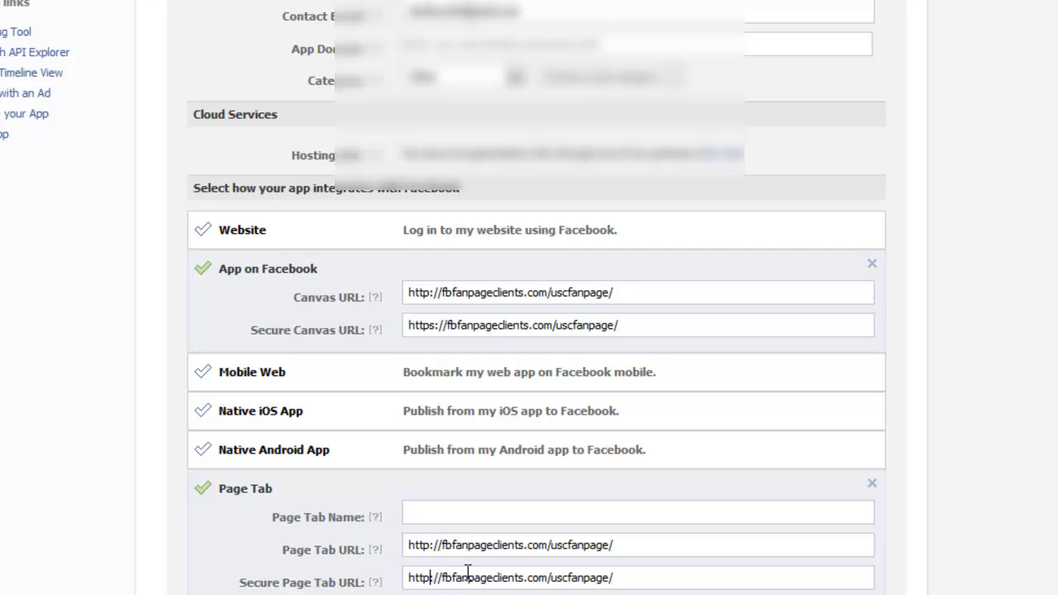
type("s")
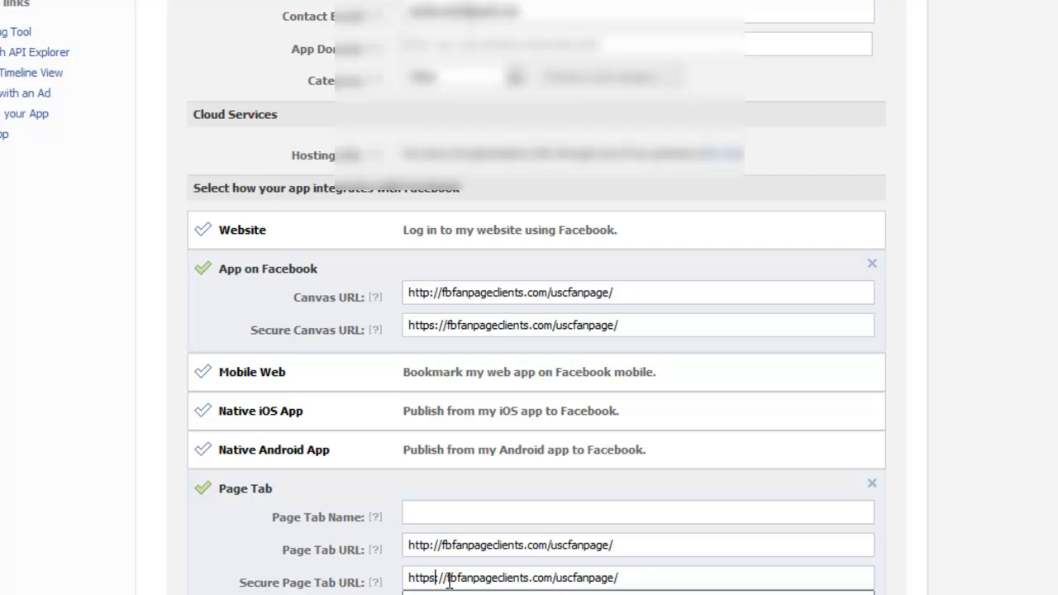
left_click(438, 544)
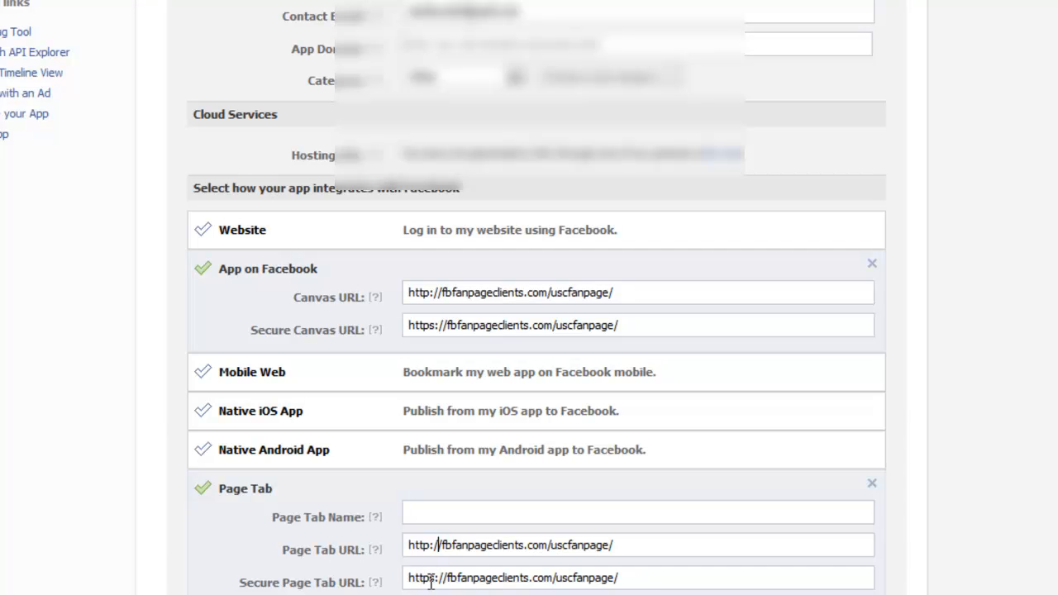
Set the Page Tab Name to USC Merchandise
left_click(441, 509)
type("USC M")
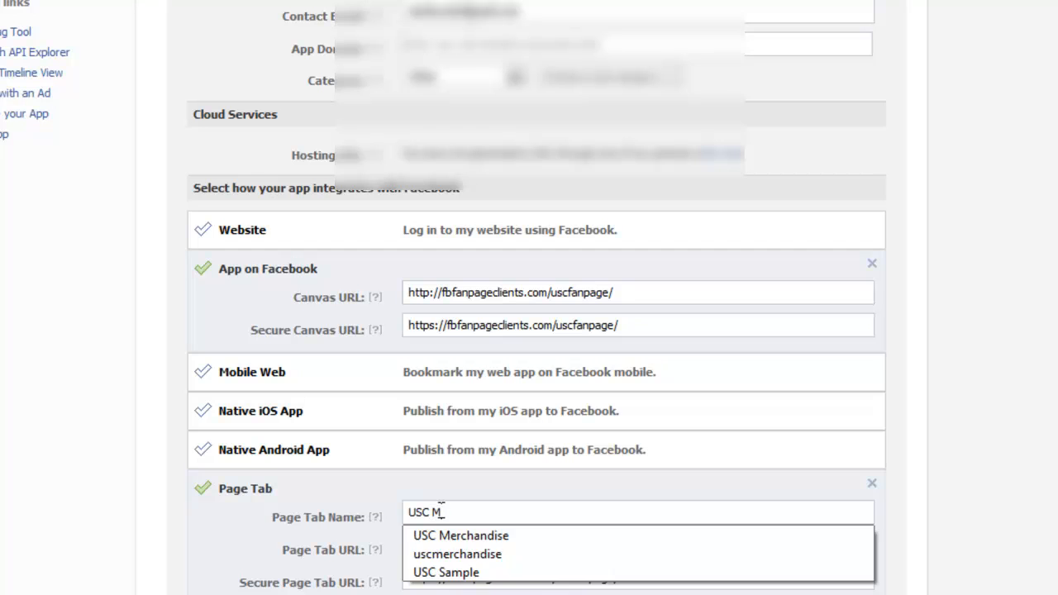
type("ercah")
key("BackSpace")
key("BackSpace")
type("handise")
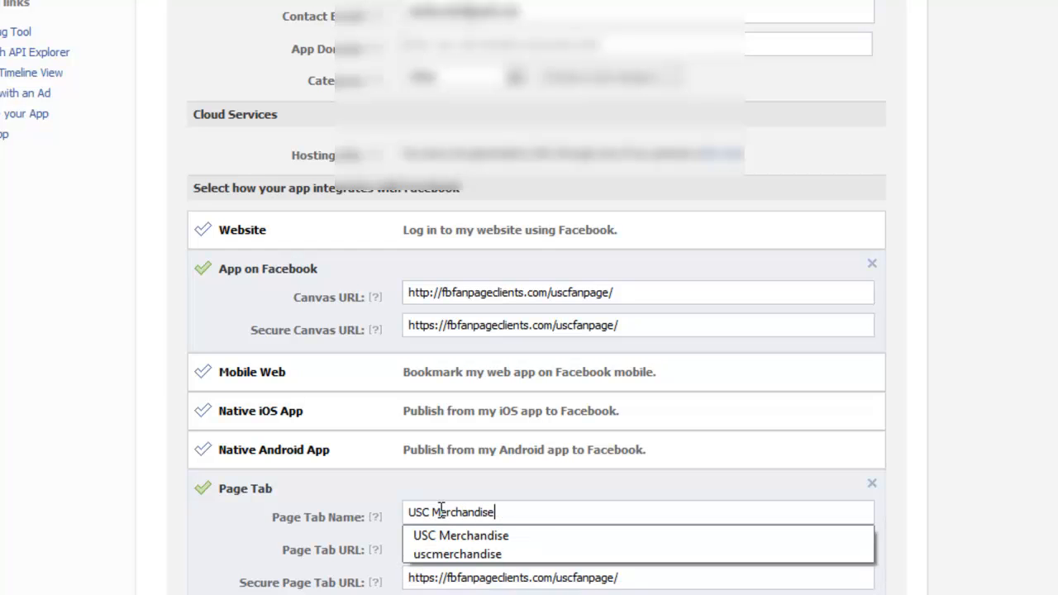
left_click(443, 532)
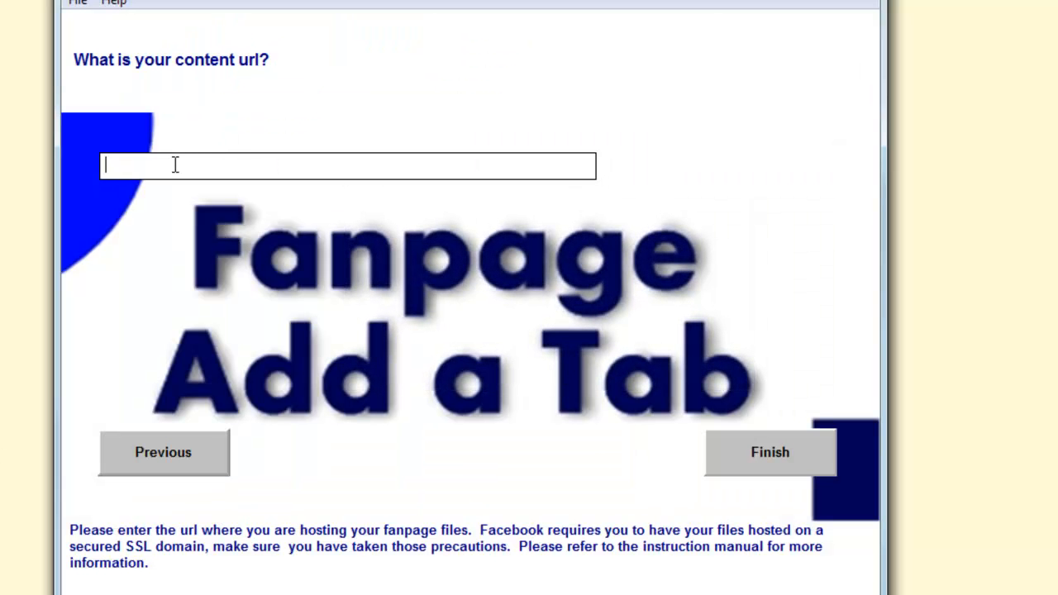
type("http://fbfanpageclients.com/uscfanpage/")
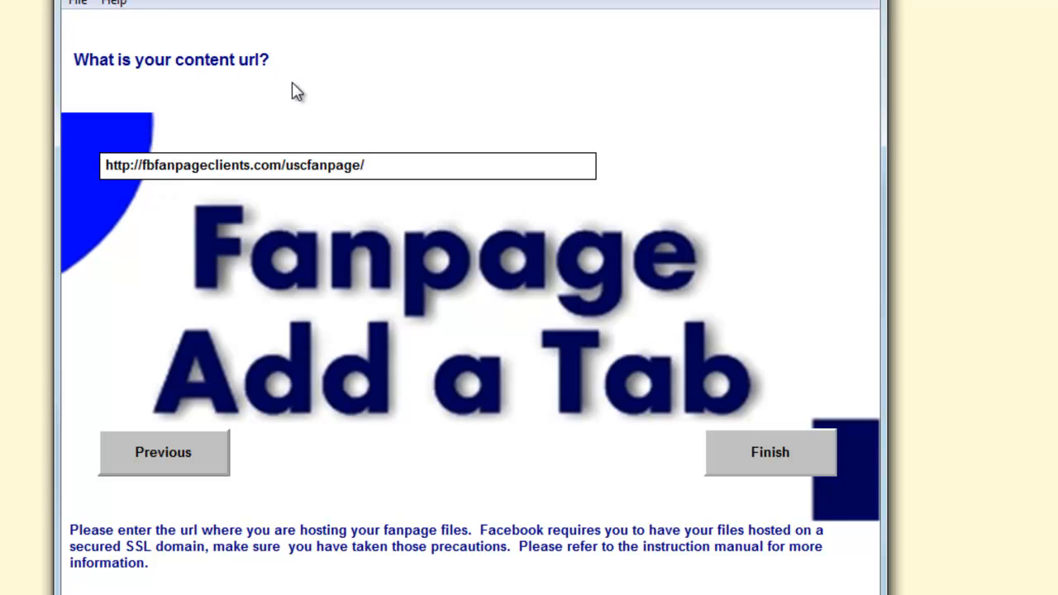
left_click(779, 467)
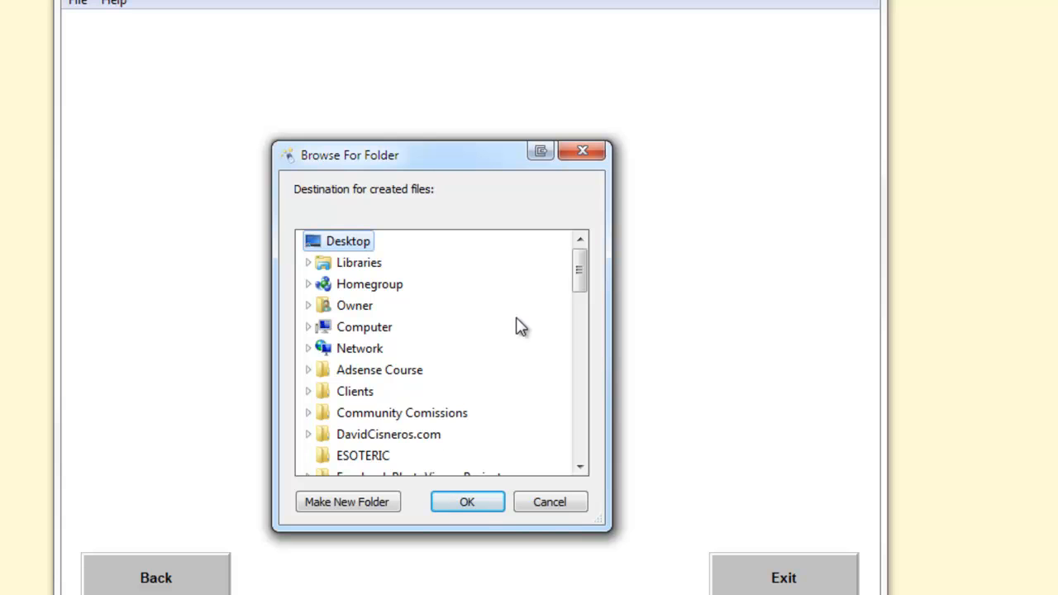
left_click(477, 508)
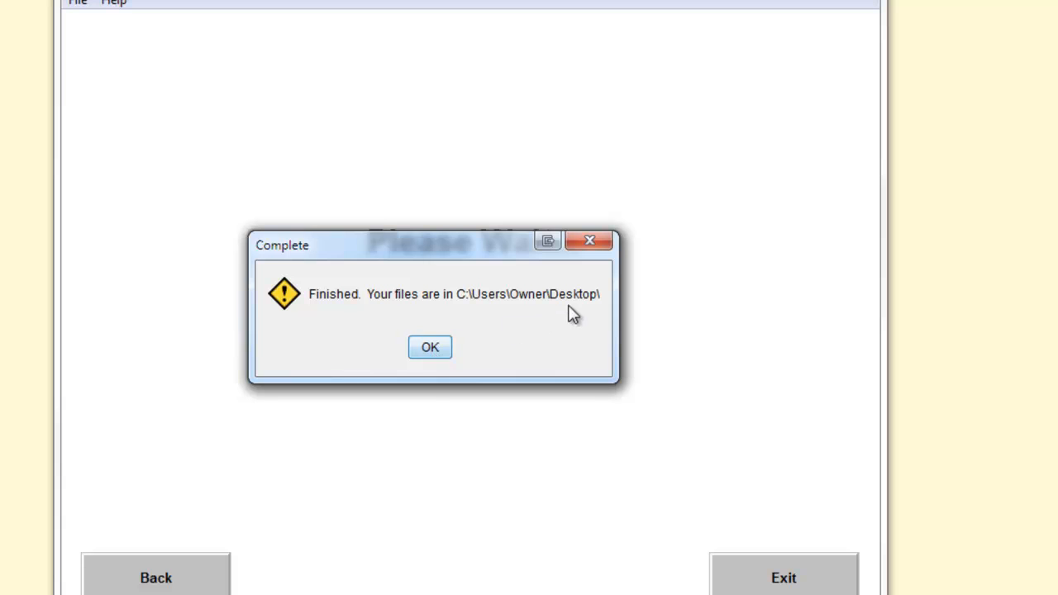
key("Return")
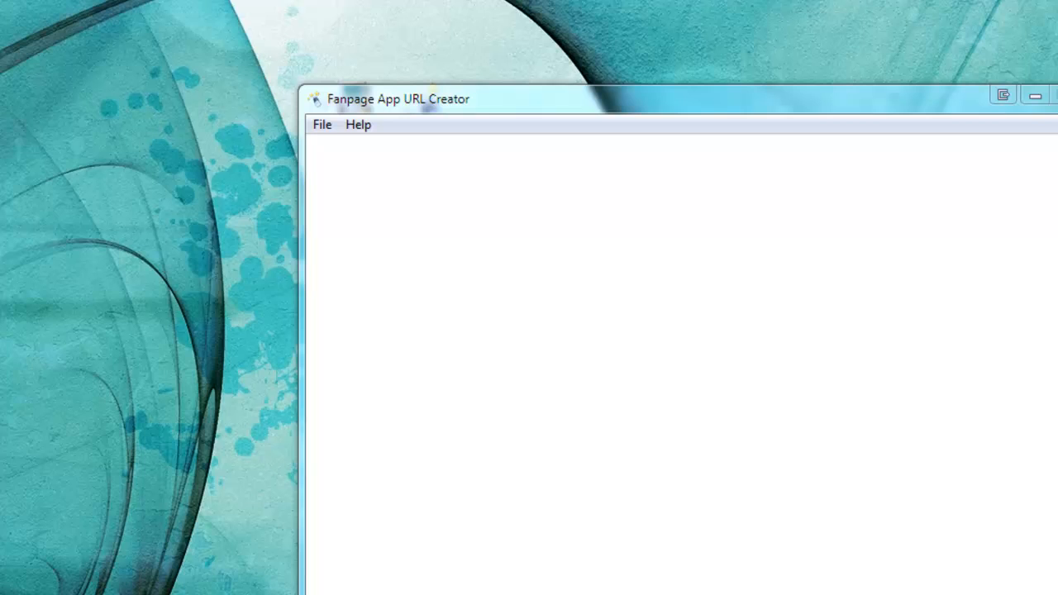
Open the generated add-fanpage-url text file from the desktop in Notepad and select its entire URL
left_click_drag(220, 324, 473, 46)
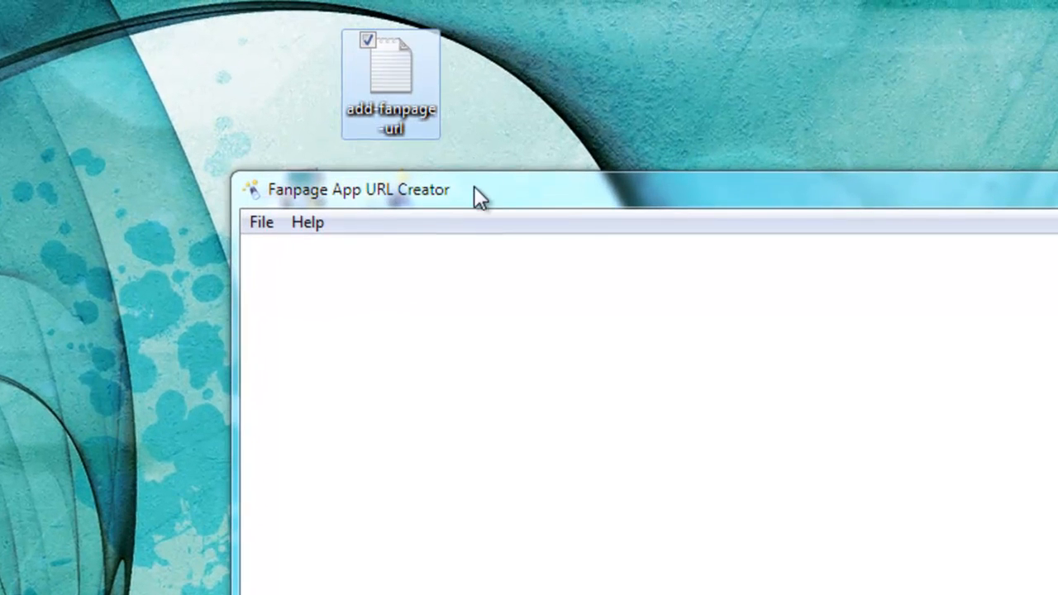
left_click_drag(480, 198, 340, 344)
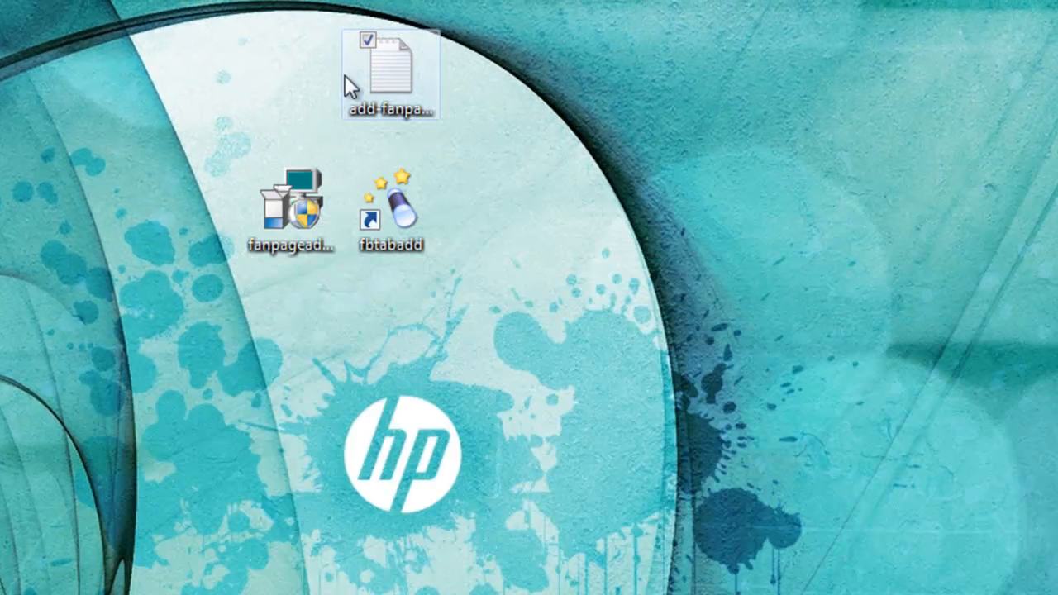
left_click_drag(388, 74, 289, 354)
double_click(289, 355)
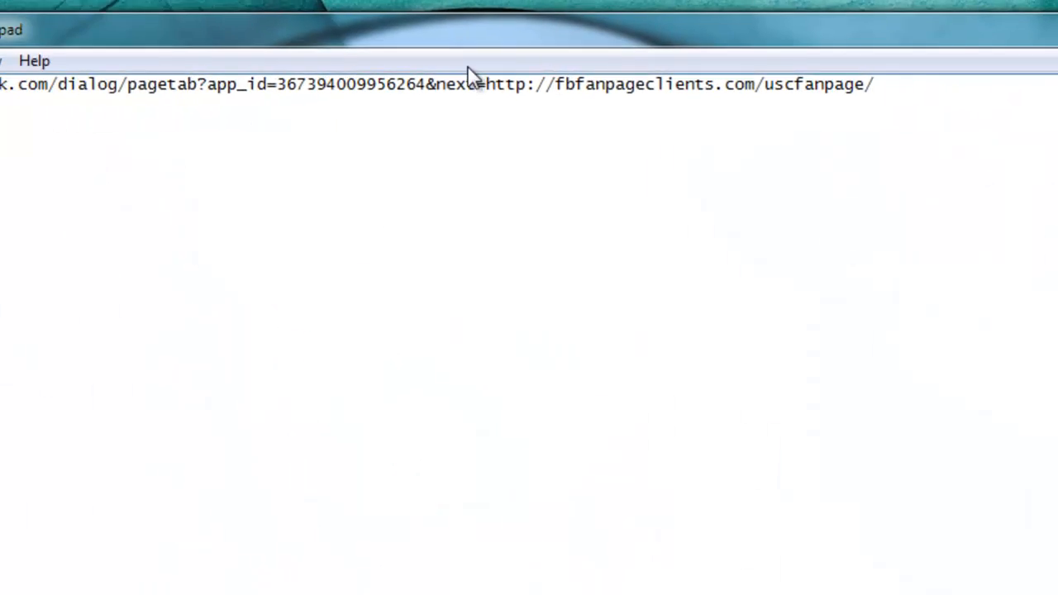
left_click(414, 89)
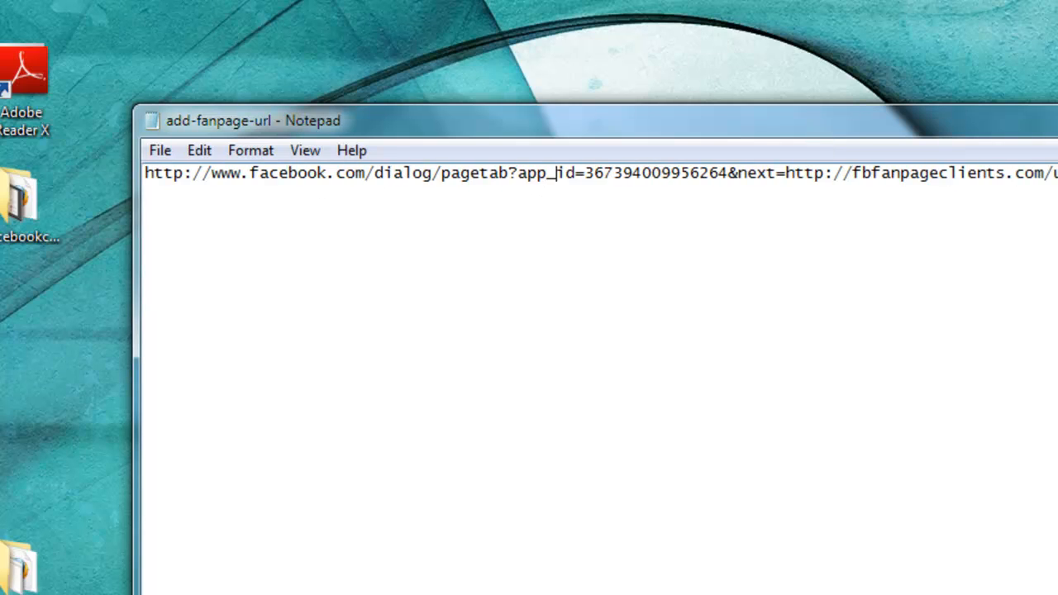
left_click_drag(1054, 173, 142, 178)
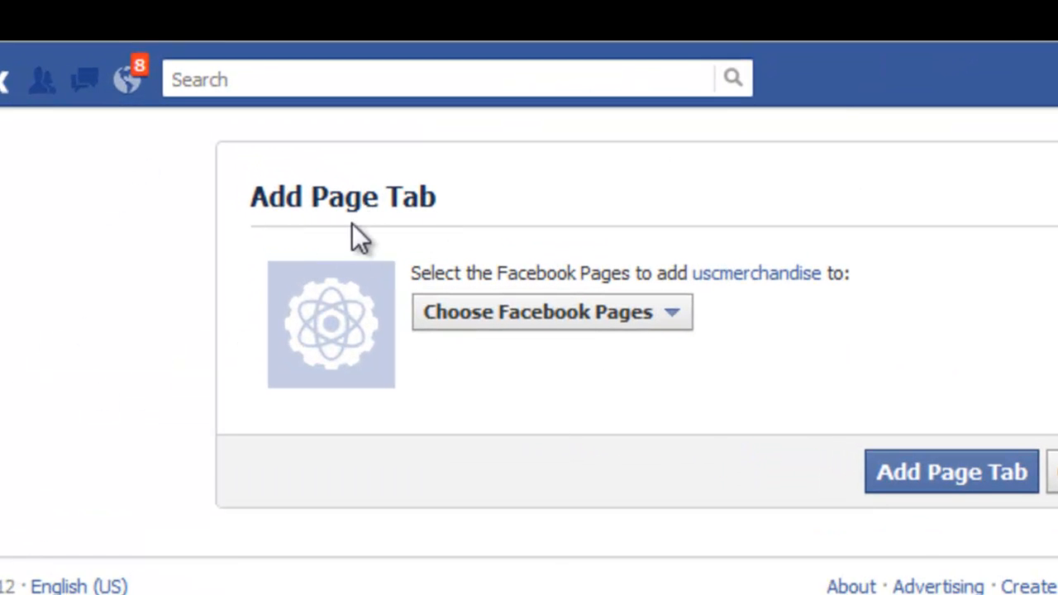
On Facebook's Add Page Tab page, add the uscmerchandise app as a tab to the Duke Basketball Apparel page
left_click(632, 317)
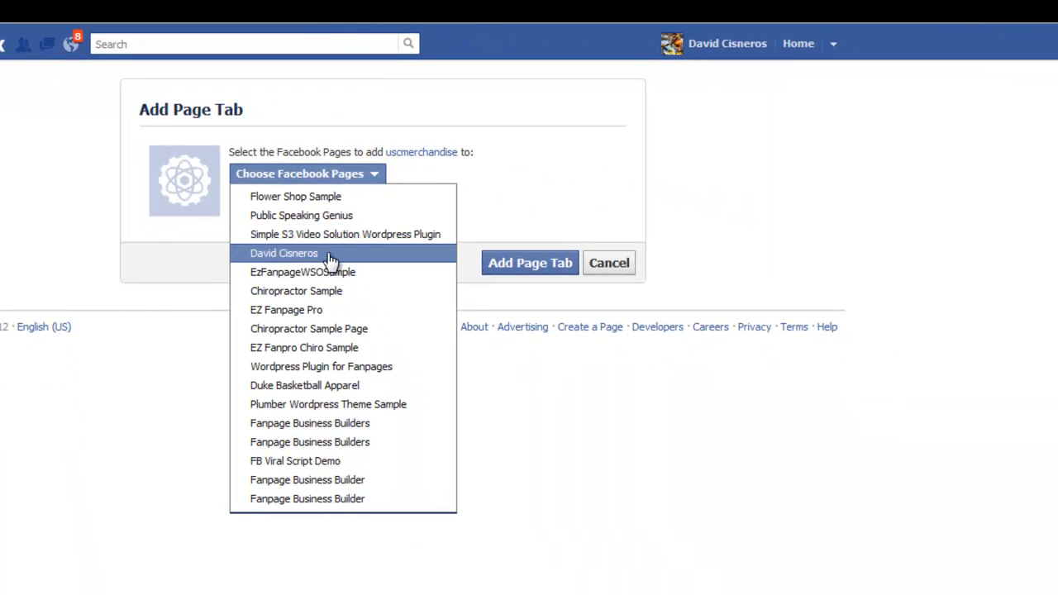
left_click(317, 388)
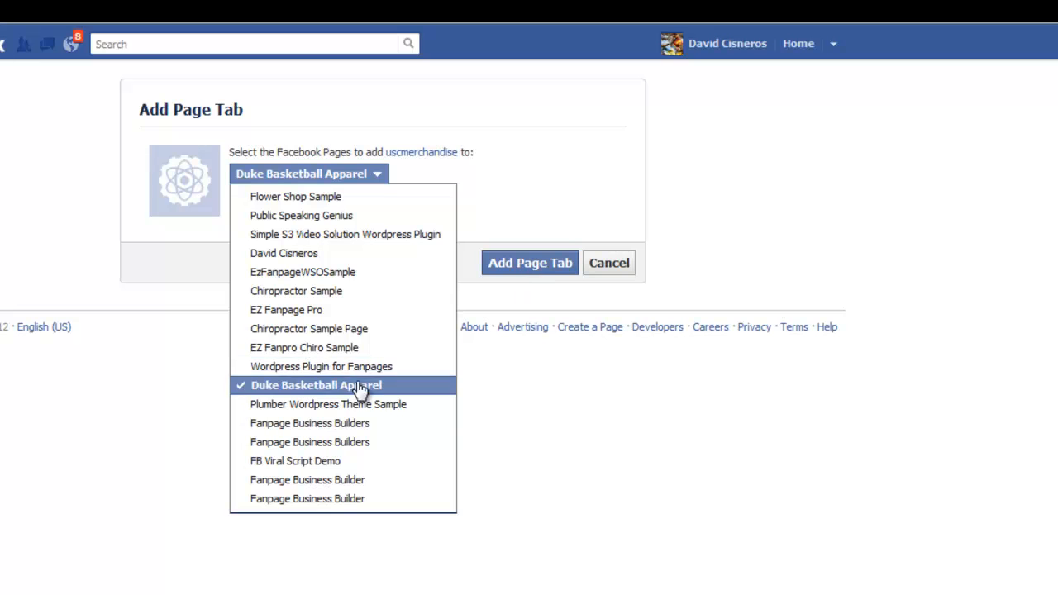
left_click(533, 273)
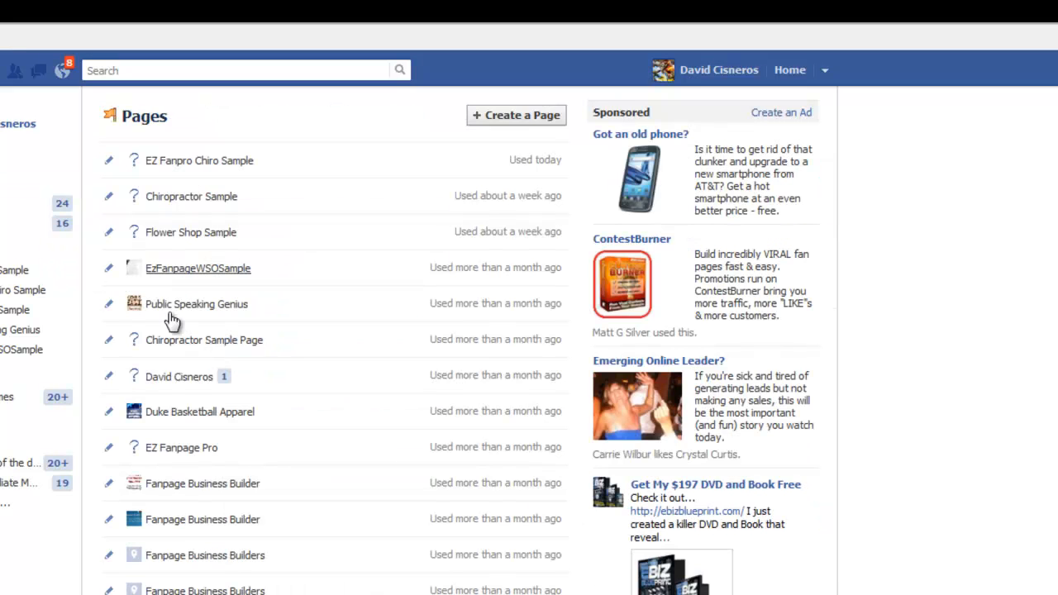
Open the Duke Basketball Apparel page and view its USC Merchandise tab
left_click(211, 415)
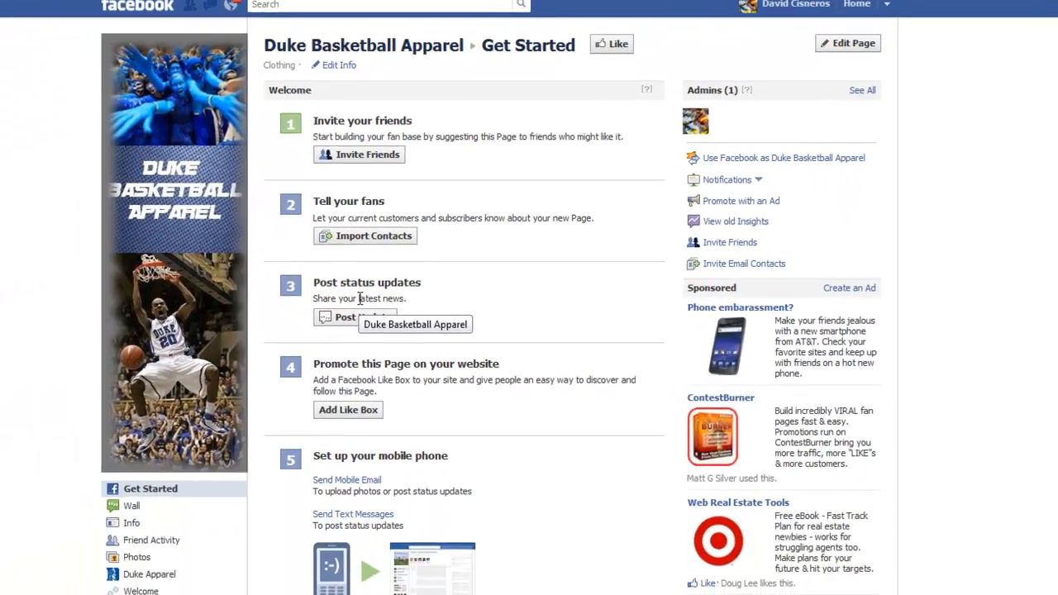
scroll(367, 302, "down", 5)
scroll(367, 301, "up", 2)
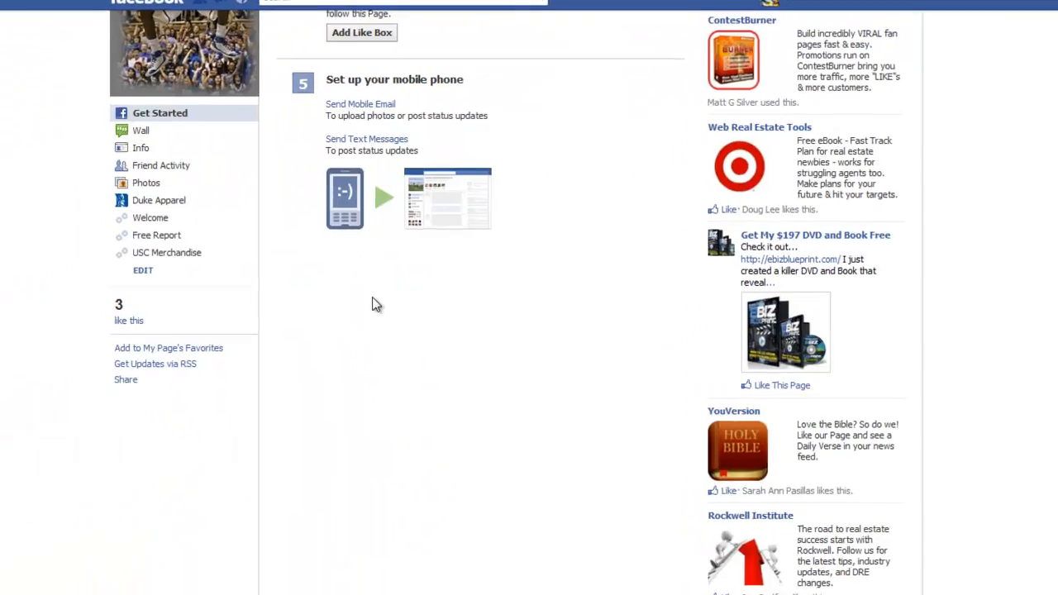
left_click(342, 351)
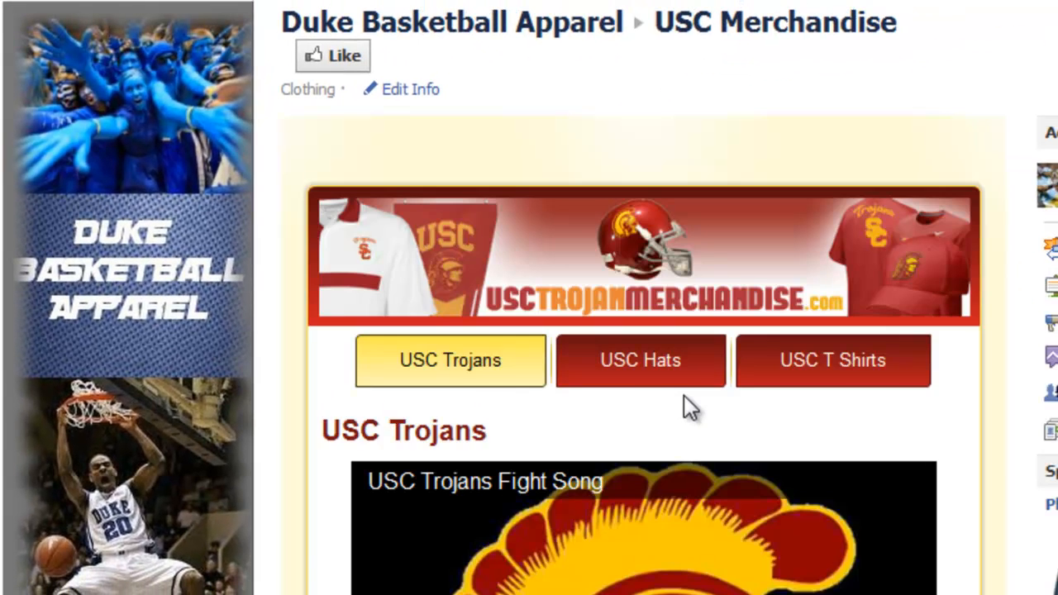
Open the USC Hats section inside the USC Merchandise tab and look through its product listings
scroll(683, 395, "down", 5)
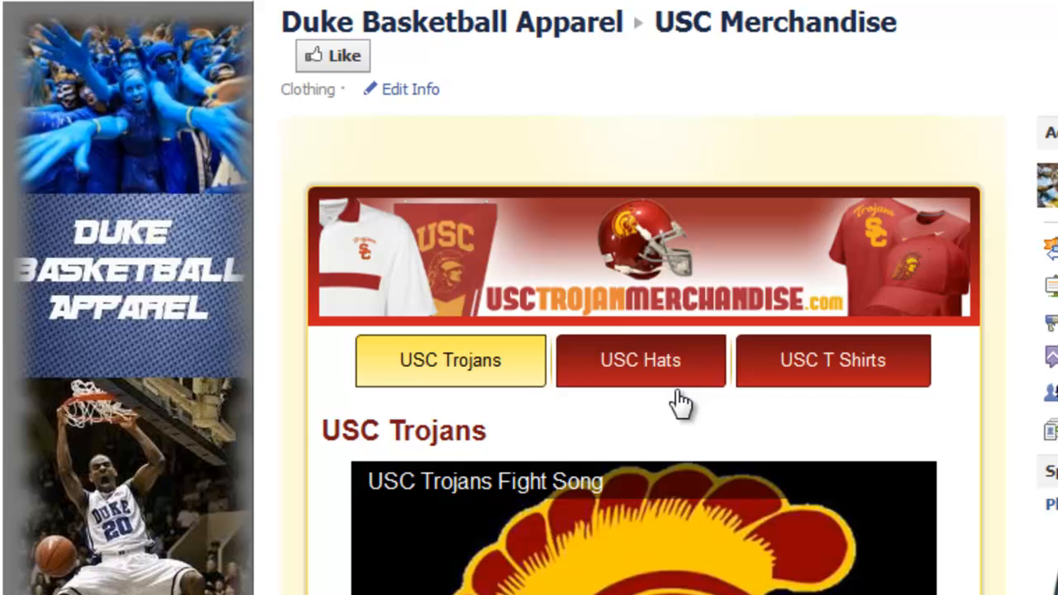
left_click(637, 366)
scroll(633, 358, "down", 3)
scroll(635, 360, "down", 15)
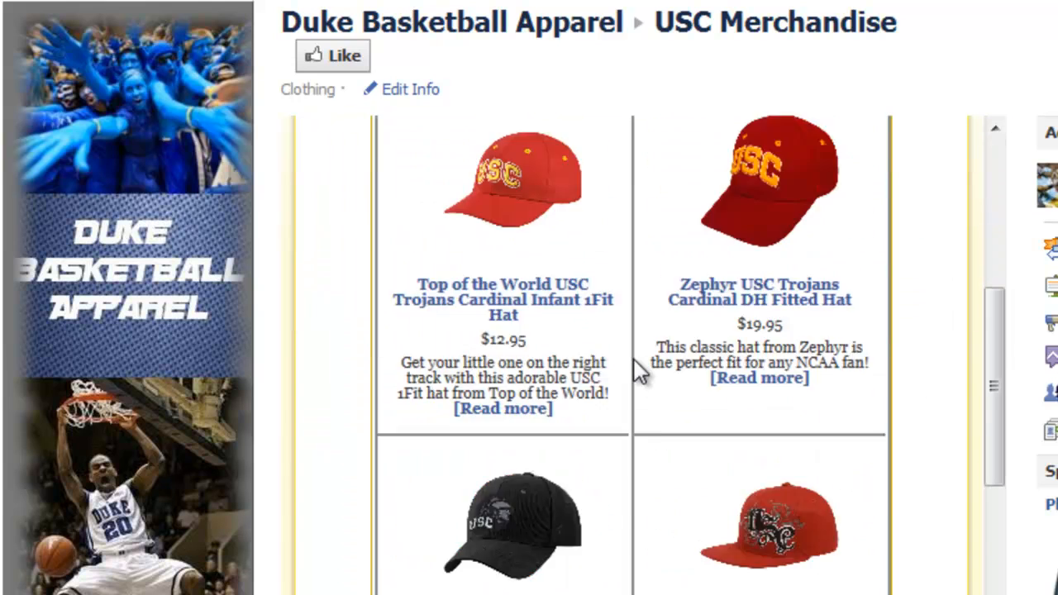
scroll(754, 466, "down", 10)
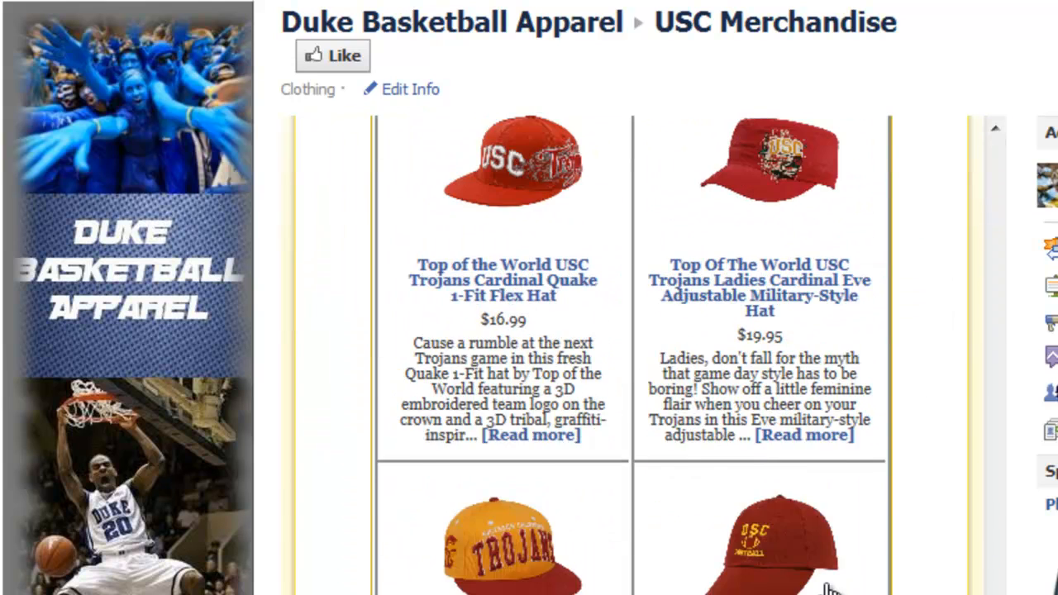
scroll(529, 331, "up", 10)
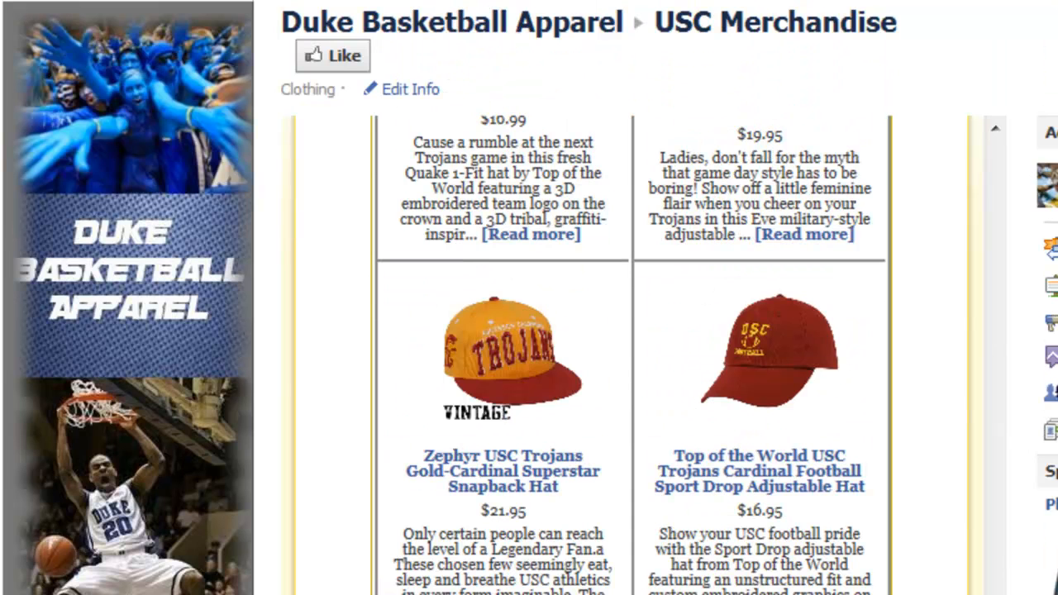
scroll(993, 316, "down", 3)
scroll(993, 330, "up", 5)
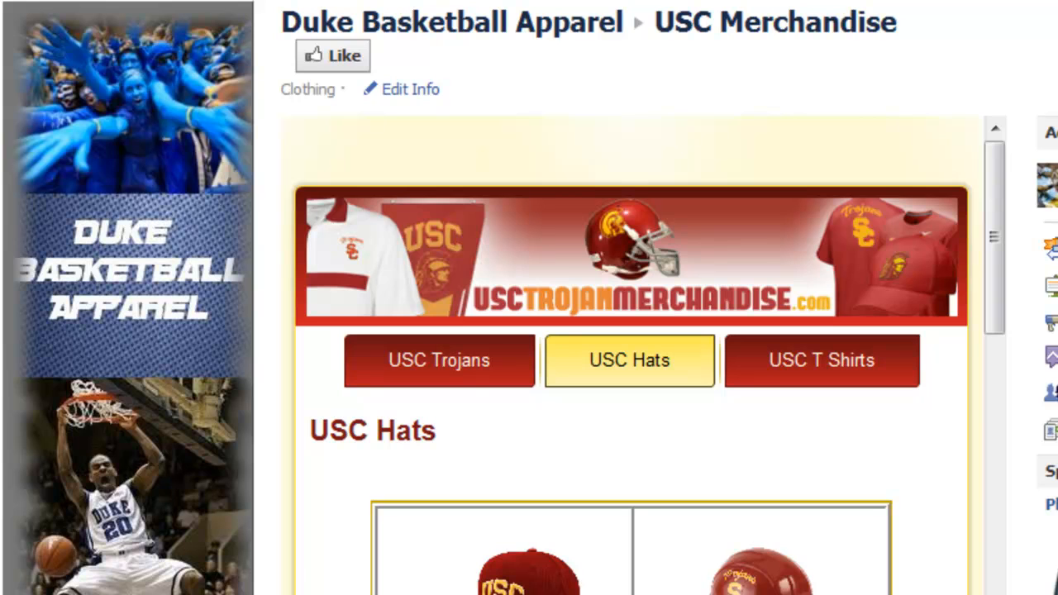